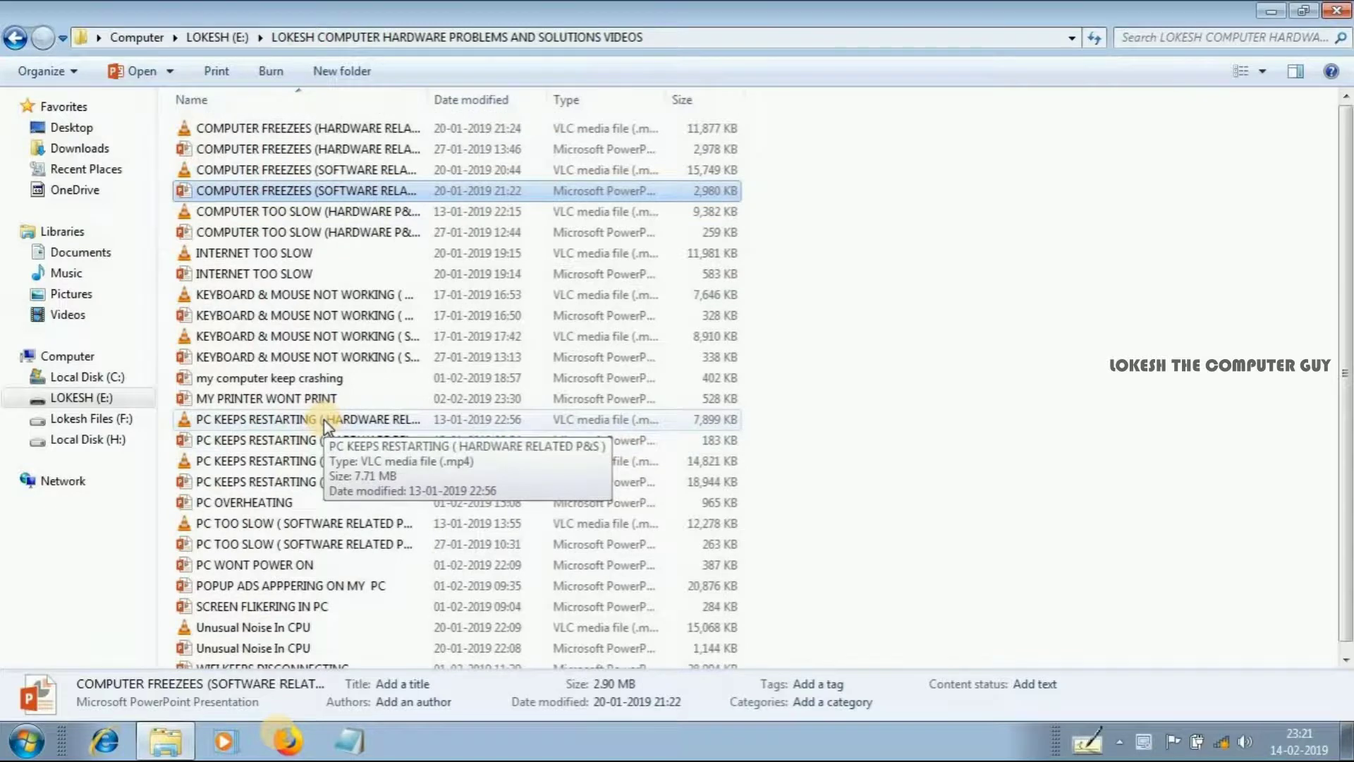
# - Permanently delete the computer hardware problems and solutions videos folder from the removable E: drive
pyautogui.click(16, 37)
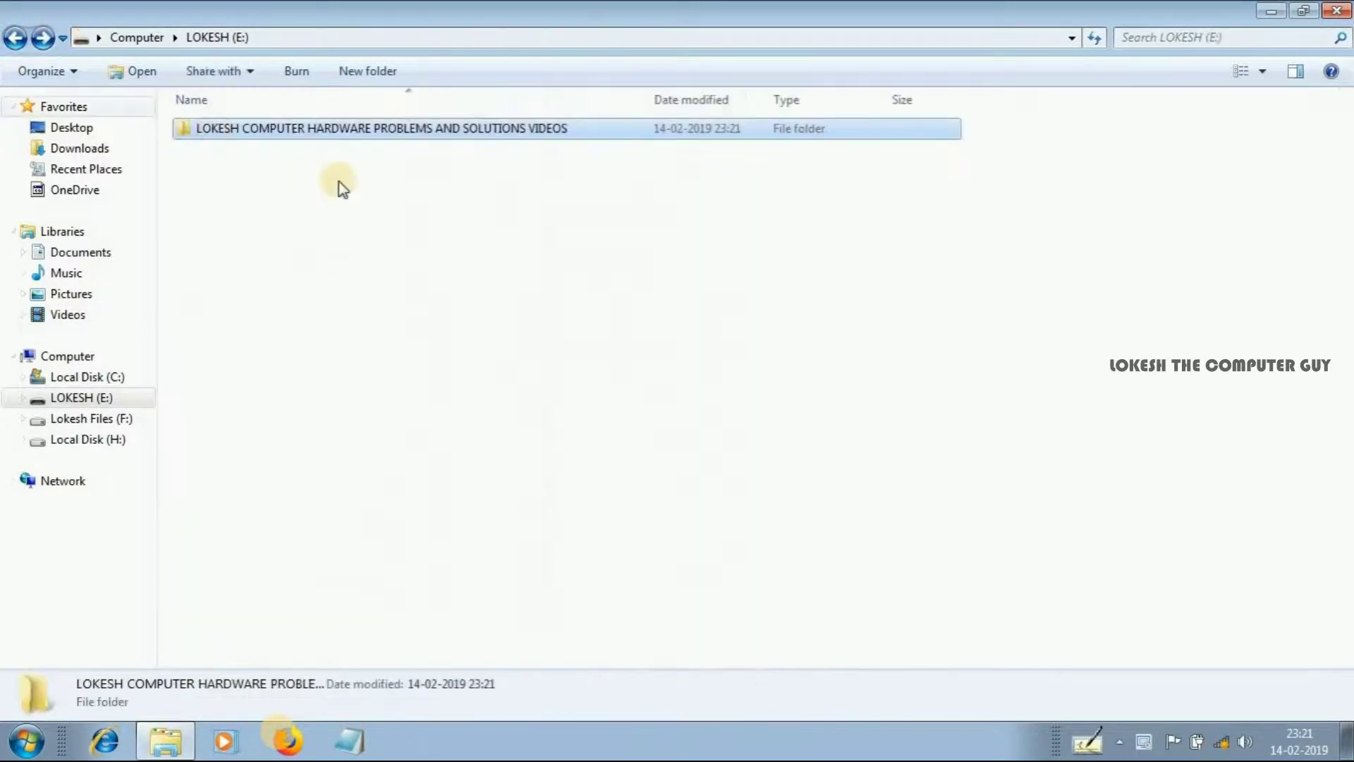
pyautogui.rightClick(349, 129)
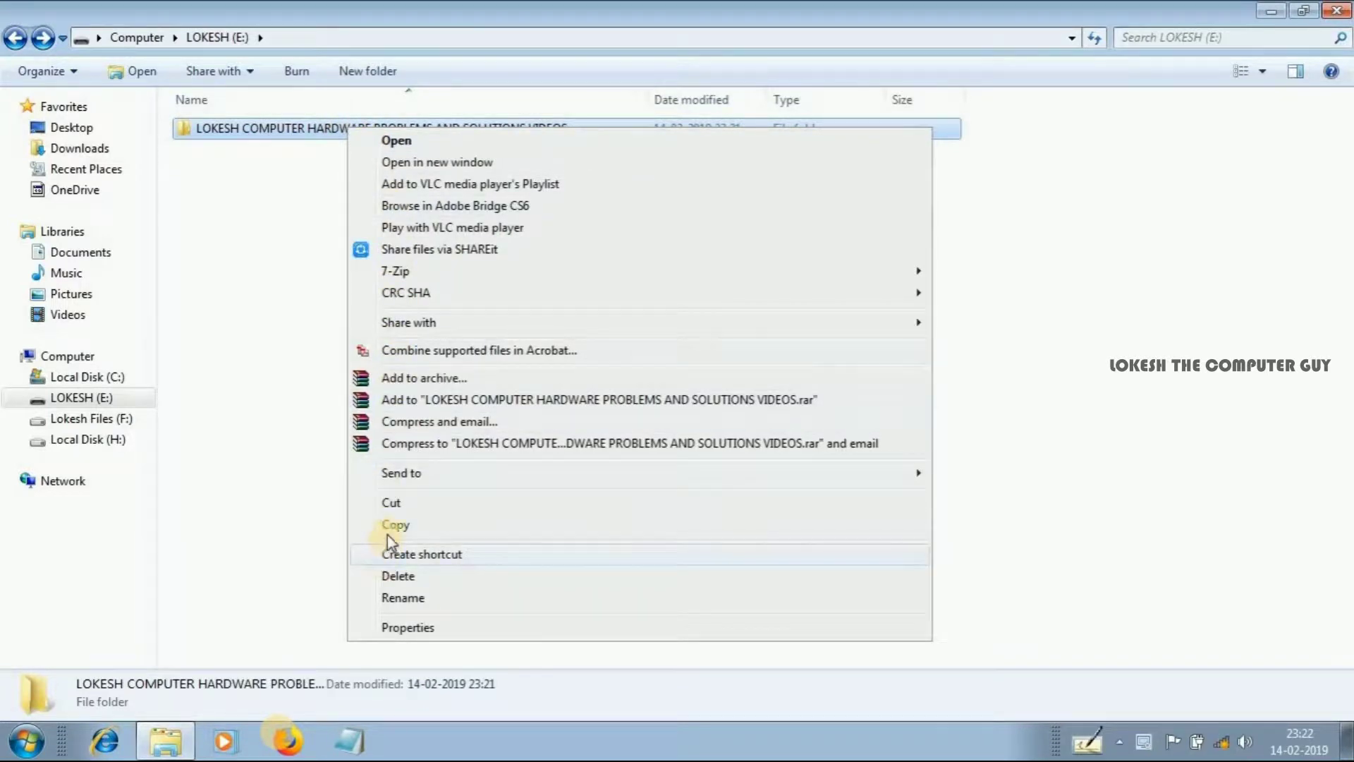
pyautogui.click(387, 578)
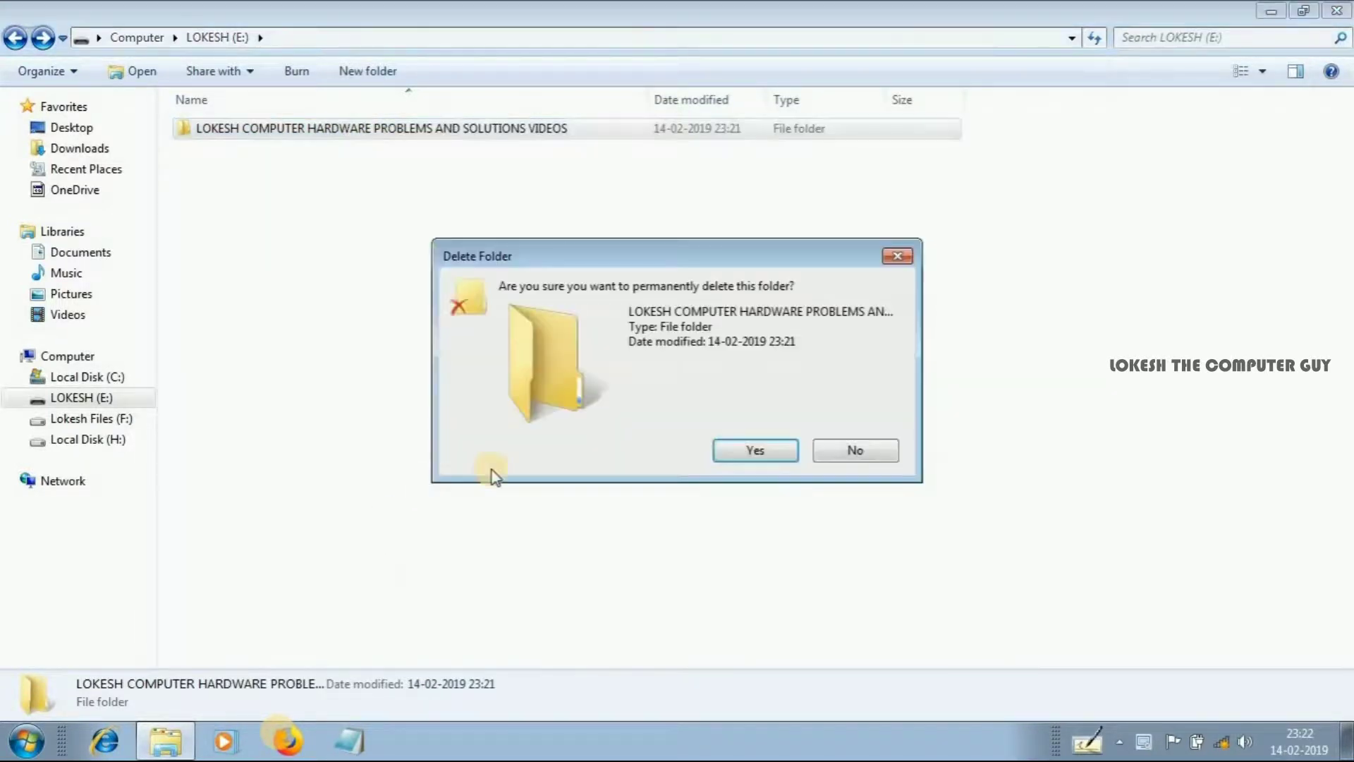
pyautogui.click(754, 451)
# - Check the Recycle Bin on the desktop for the deleted folder, closing its window when done
pyautogui.press('super+d')
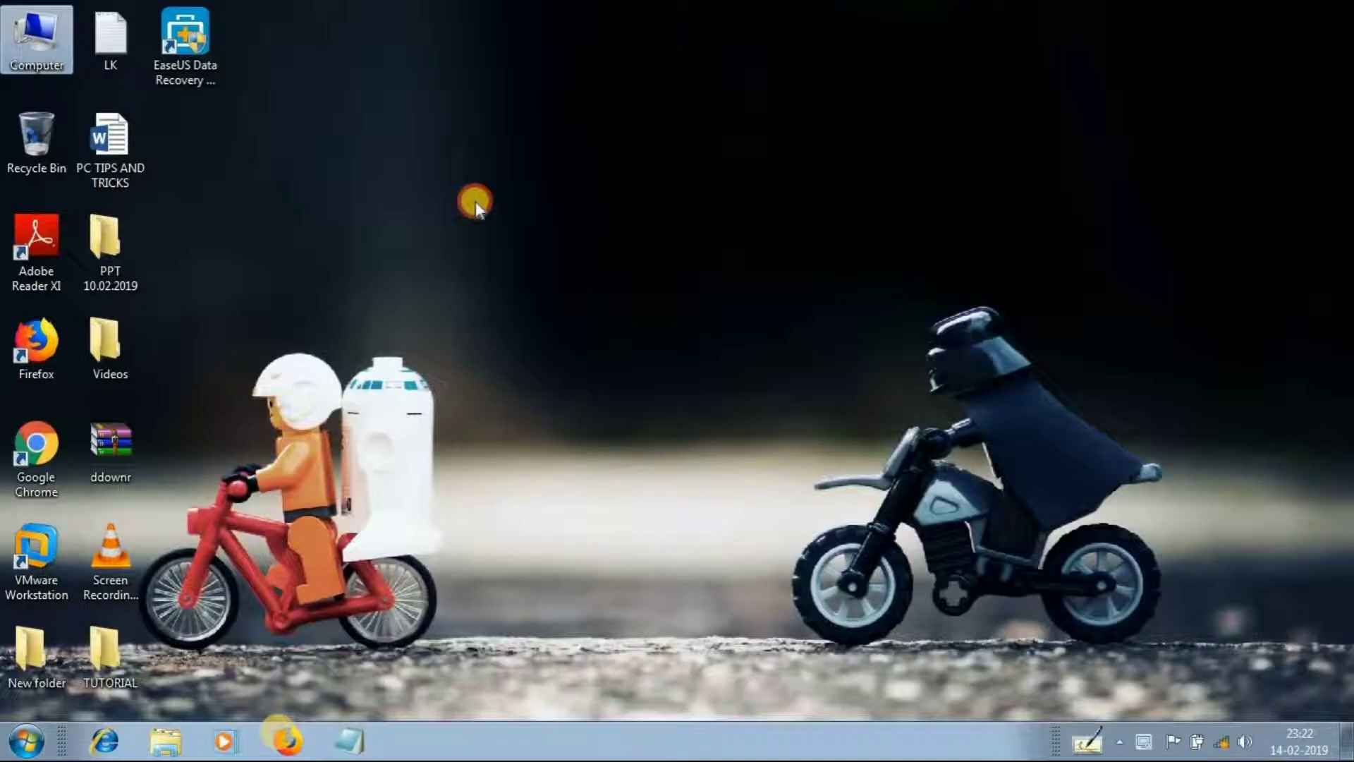
pyautogui.doubleClick(46, 150)
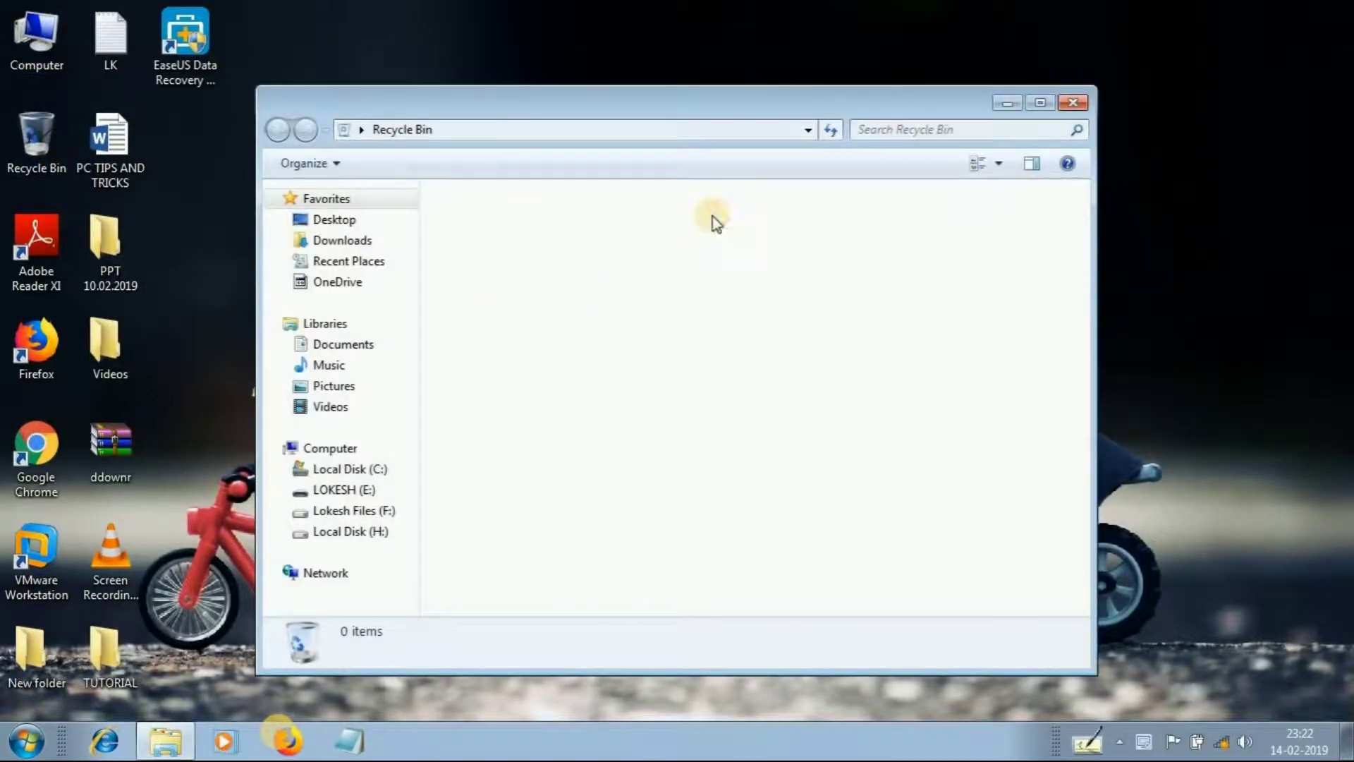
pyautogui.click(1073, 102)
pyautogui.rightClick(58, 168)
pyautogui.click(329, 139)
pyautogui.rightClick(345, 168)
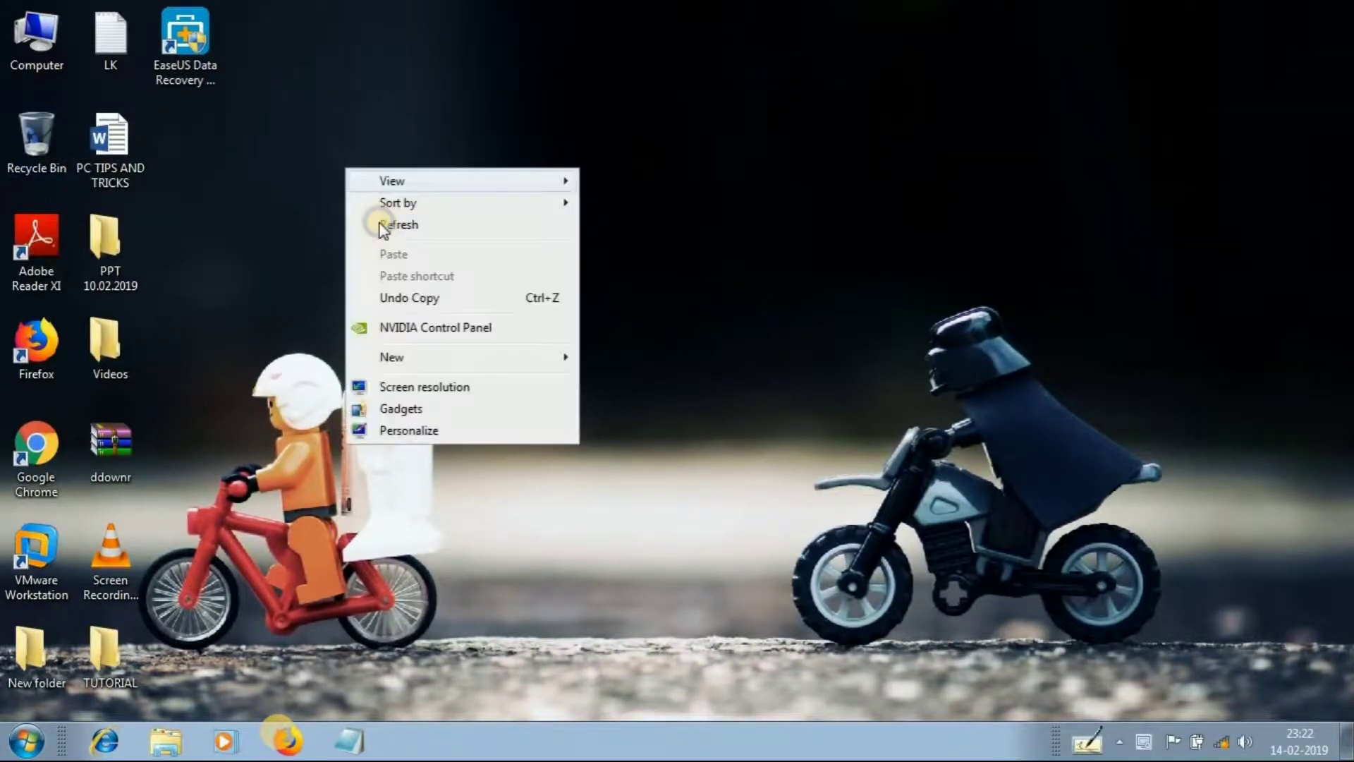
pyautogui.rightClick(299, 123)
pyautogui.click(341, 183)
pyautogui.rightClick(312, 150)
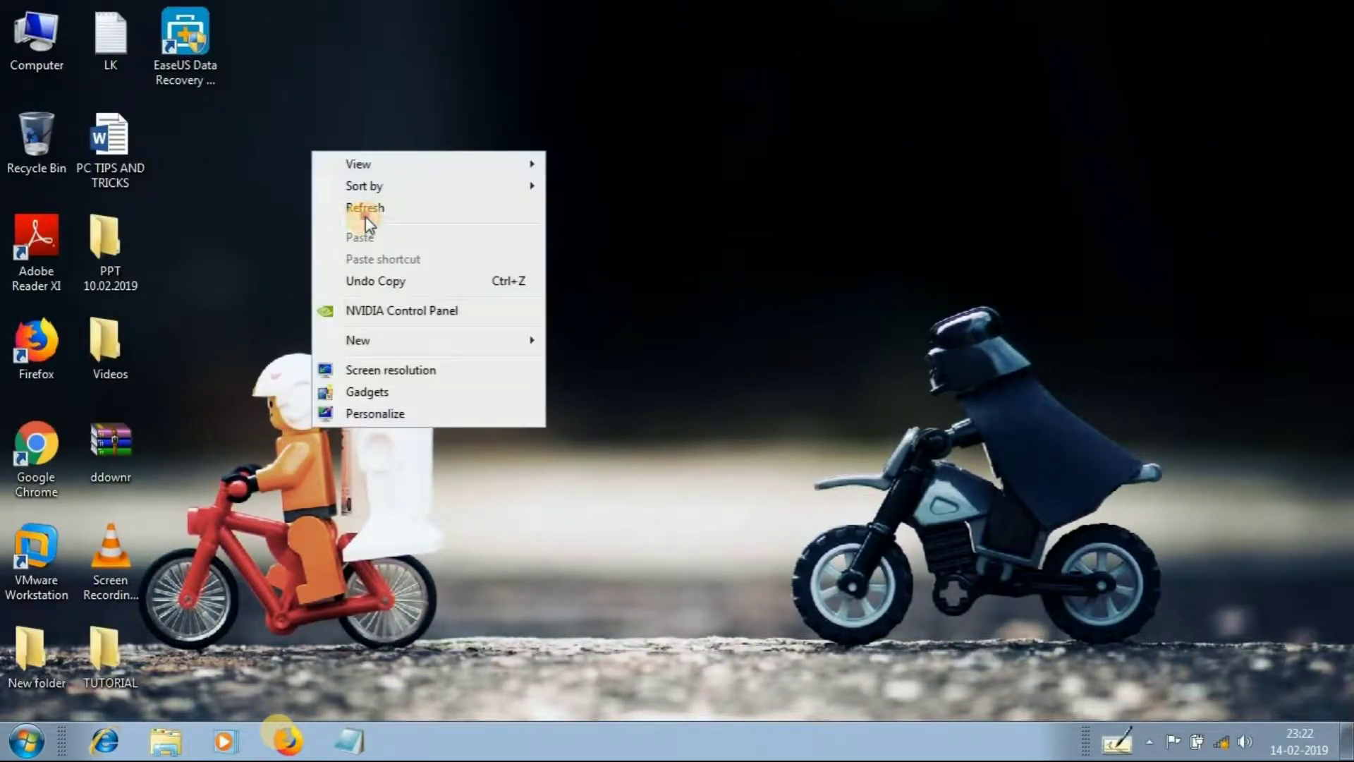
pyautogui.click(366, 208)
# - Inspect the contents of the removable E: drive, closing its window when done
pyautogui.doubleClick(40, 32)
pyautogui.click(829, 392)
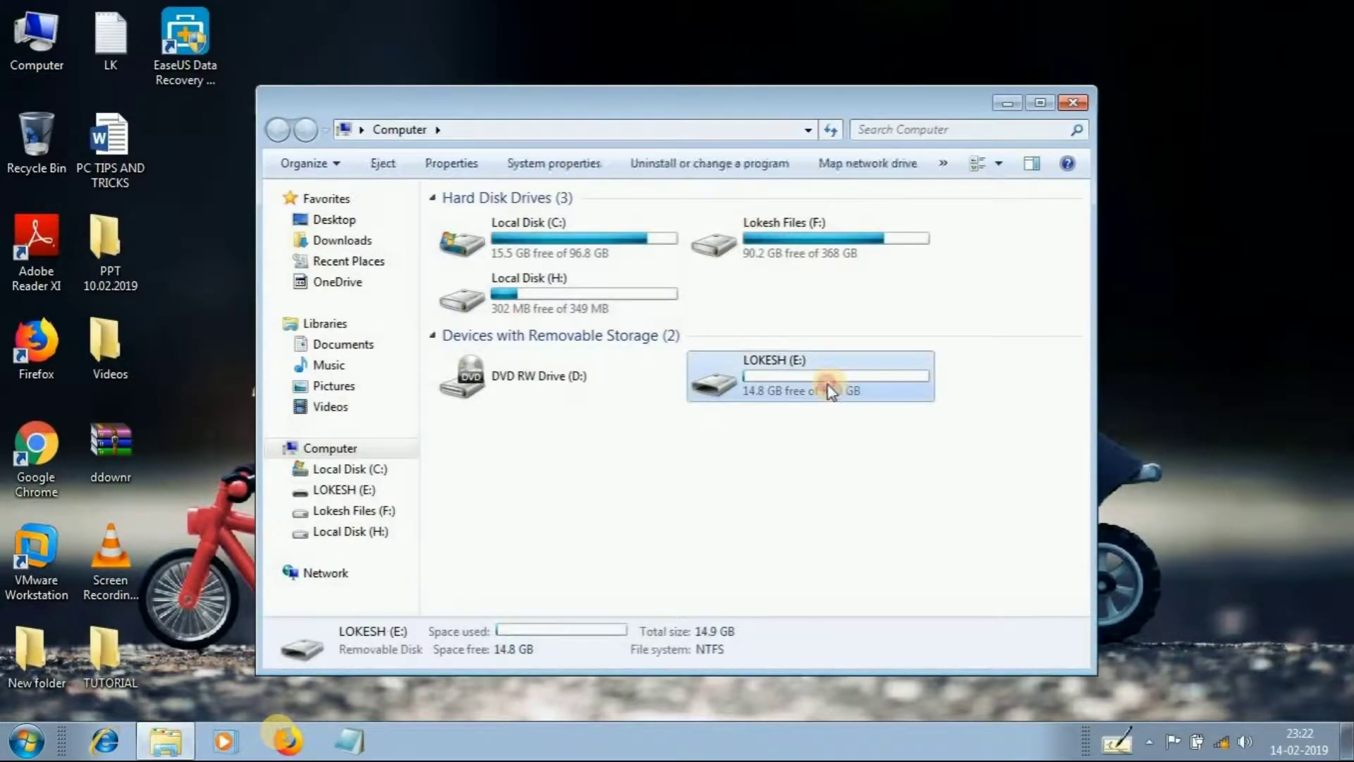
pyautogui.doubleClick(830, 391)
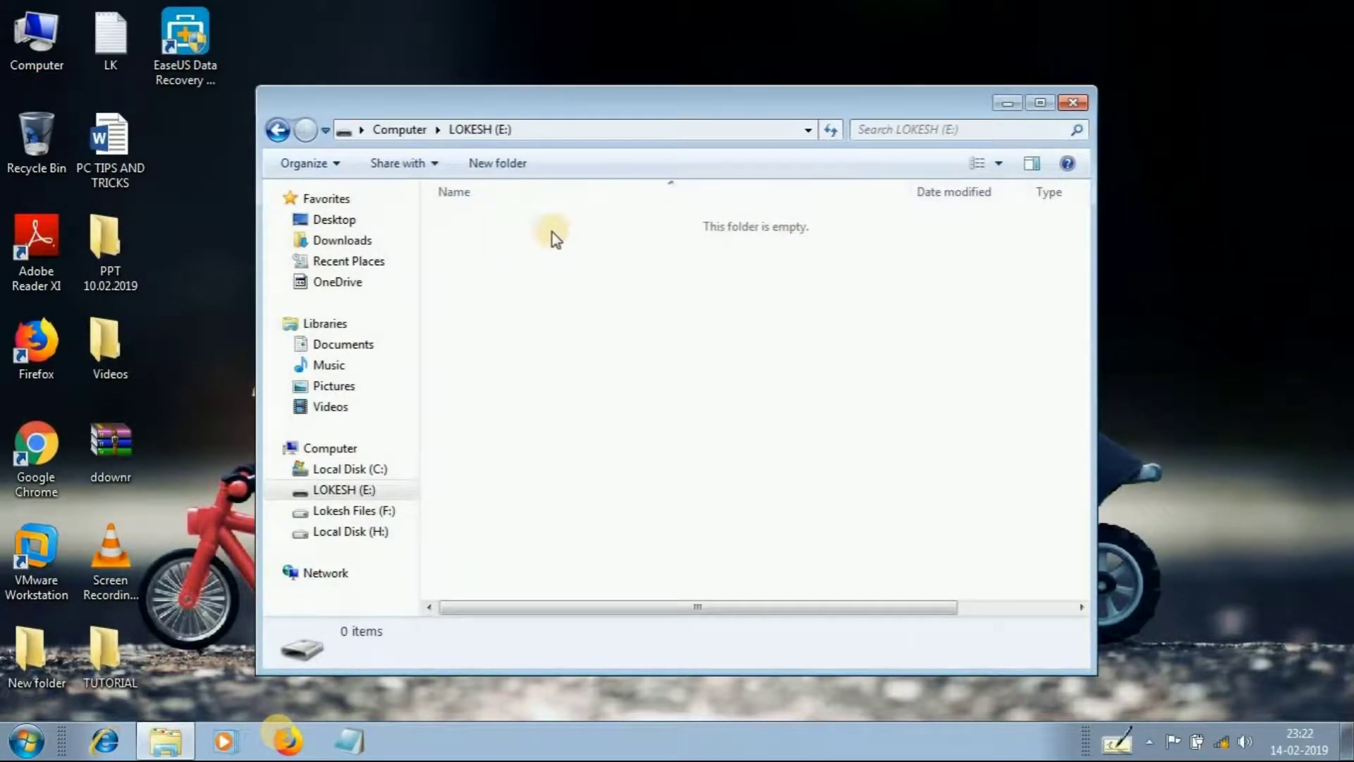
pyautogui.click(1079, 102)
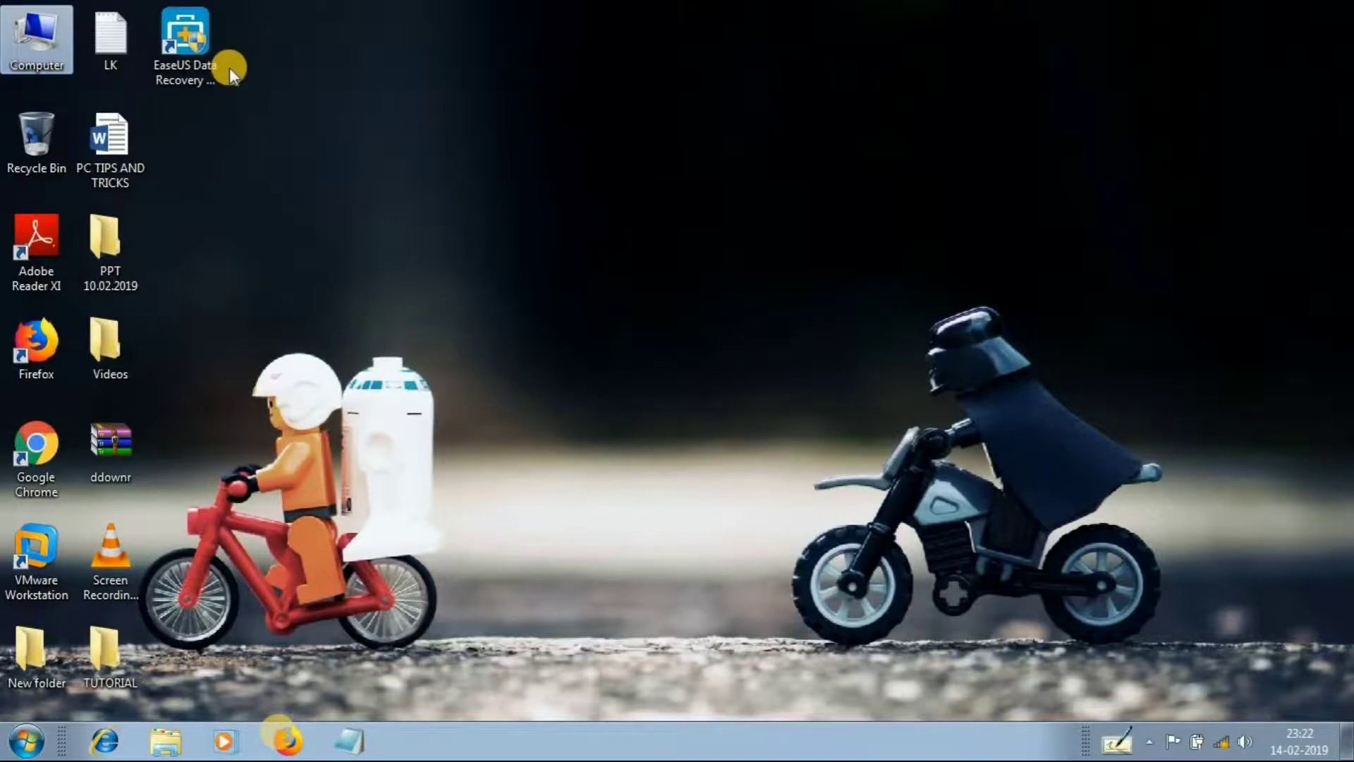
# - Launch EaseUS Data Recovery Wizard and scan the removable E: drive for lost files
pyautogui.doubleClick(205, 66)
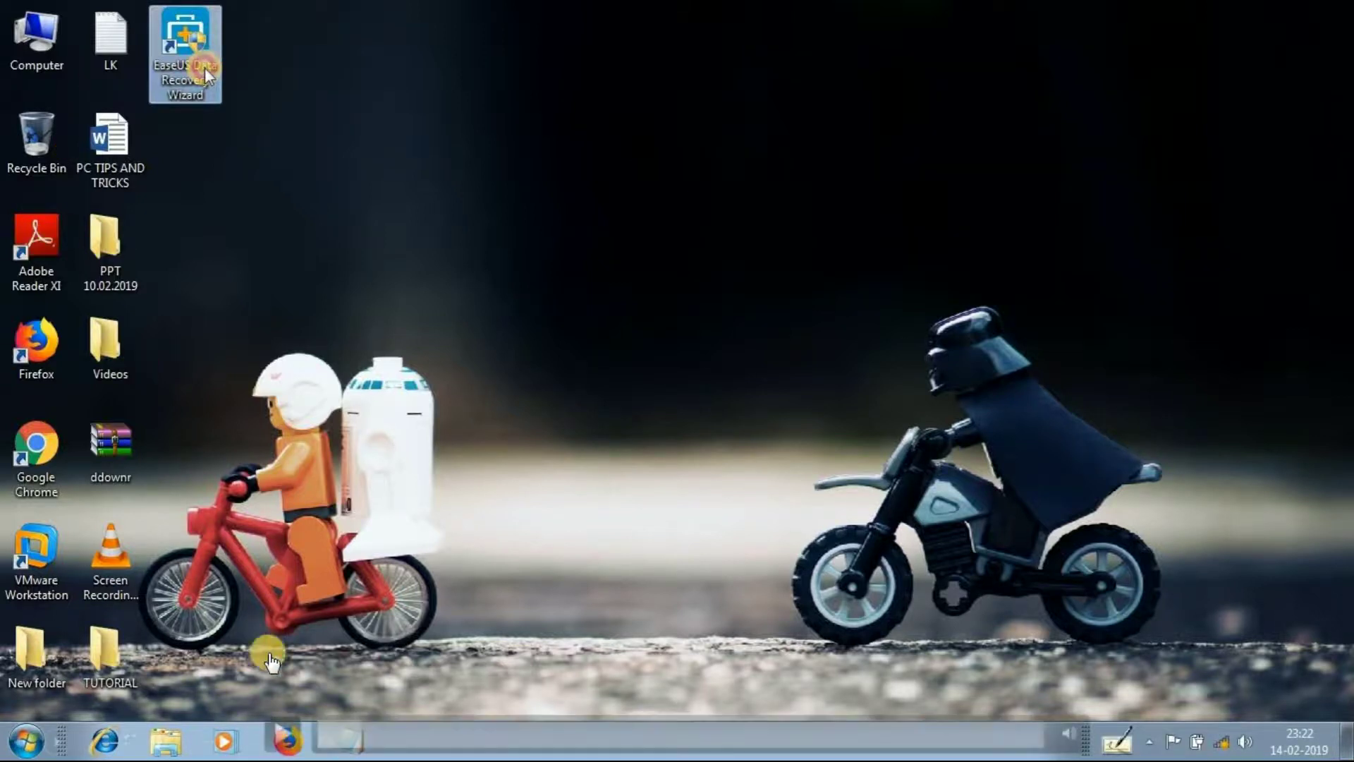
pyautogui.click(303, 735)
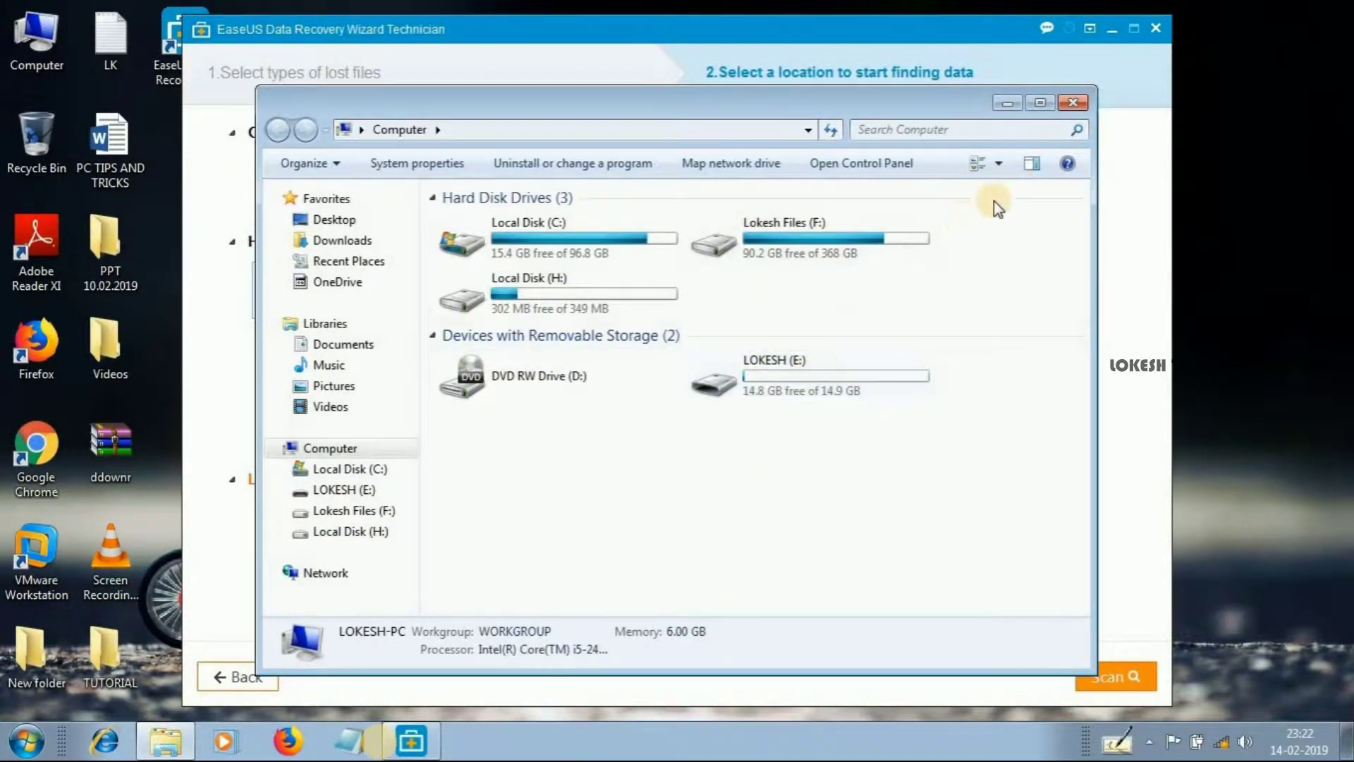
pyautogui.click(817, 374)
pyautogui.click(1073, 103)
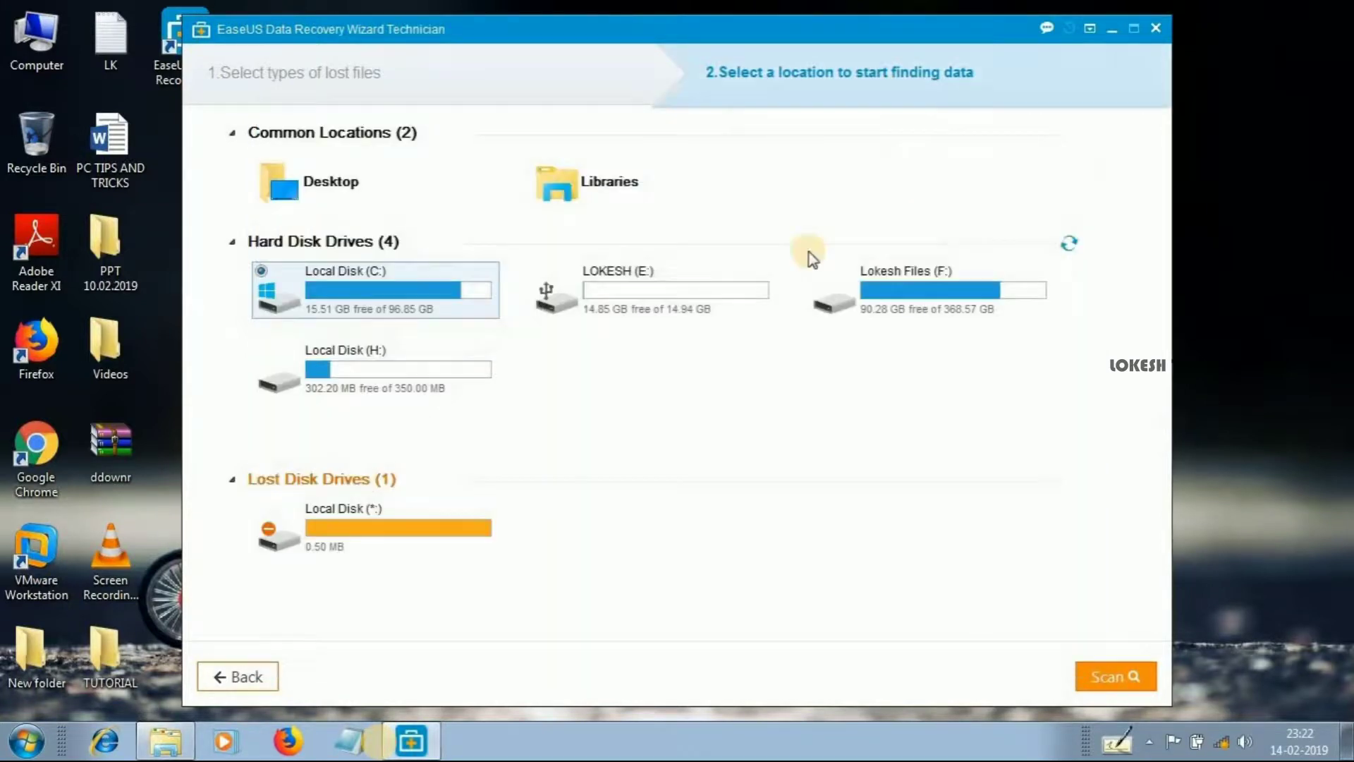
pyautogui.click(674, 288)
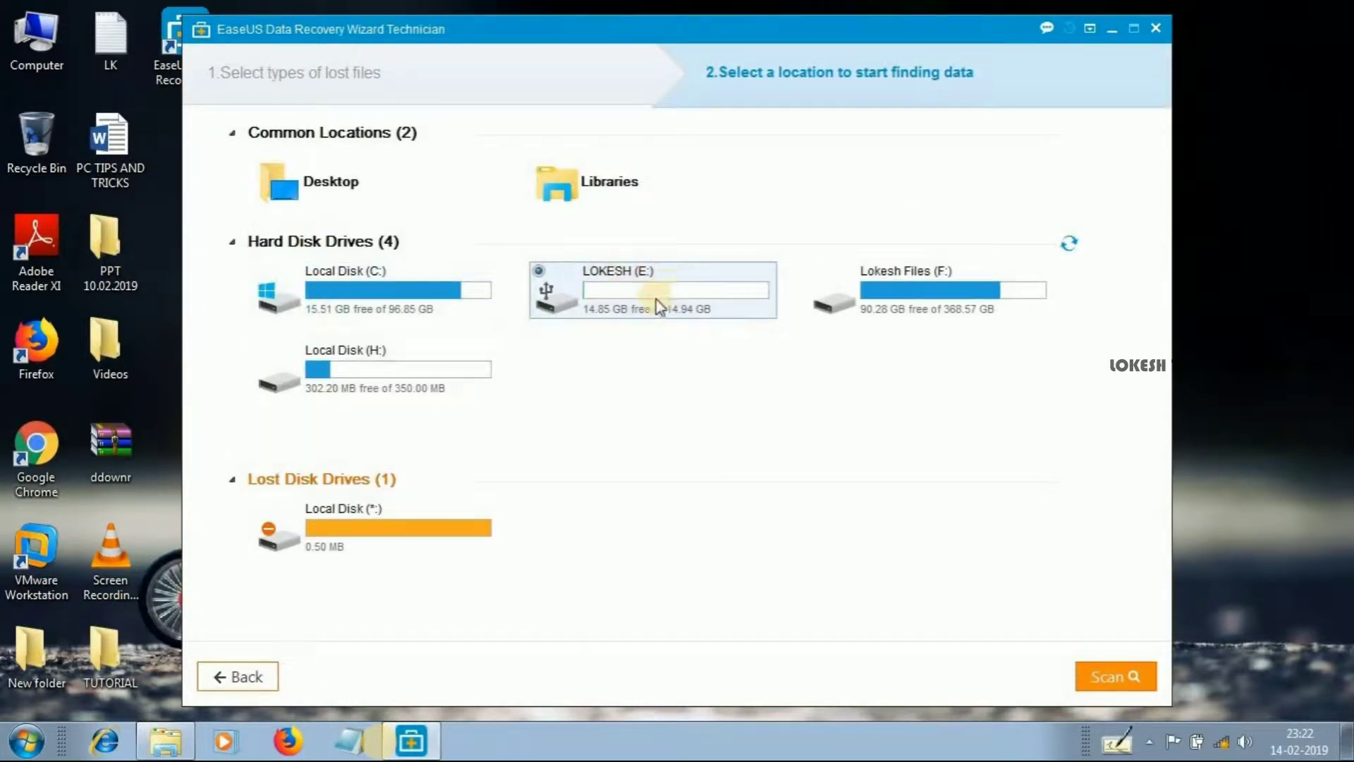
pyautogui.click(1111, 678)
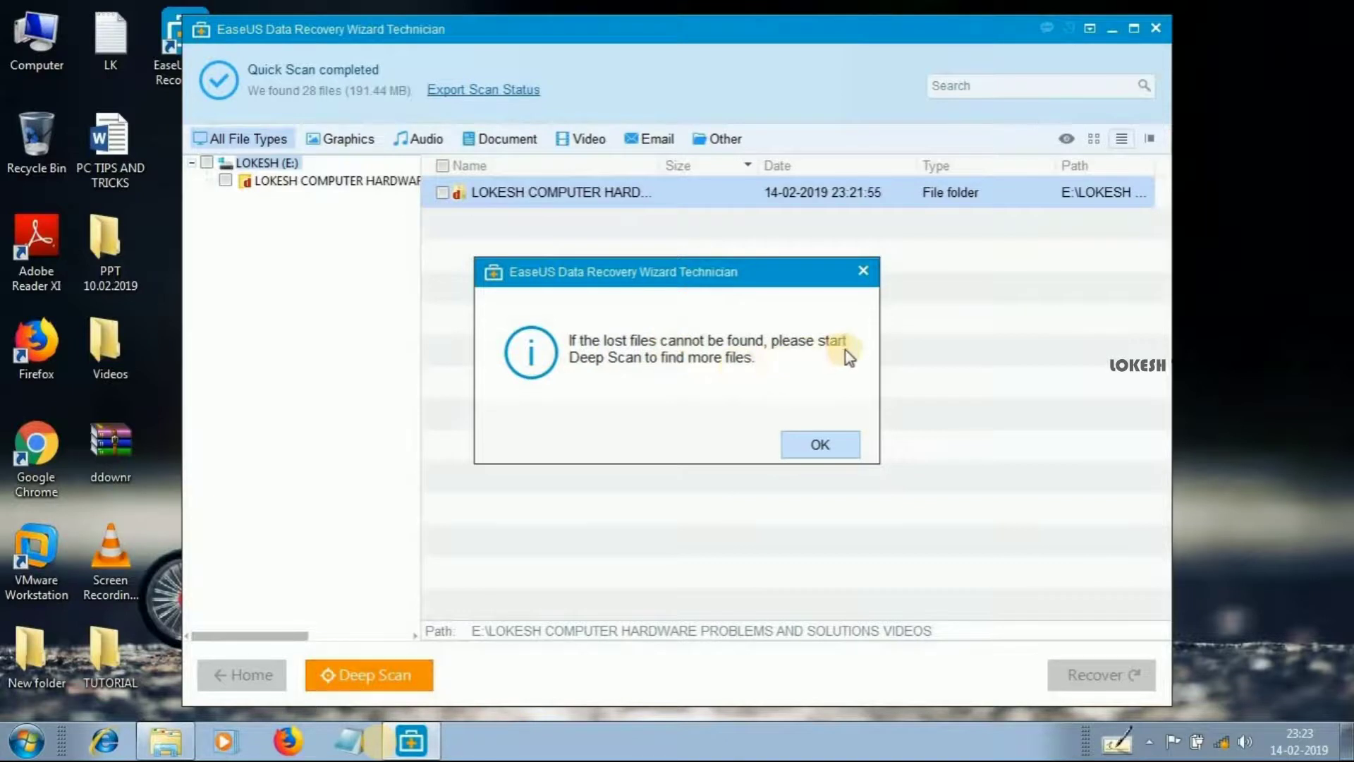
# - Run a Deep Scan of the E: drive and dismiss the file type filter tip
pyautogui.click(827, 442)
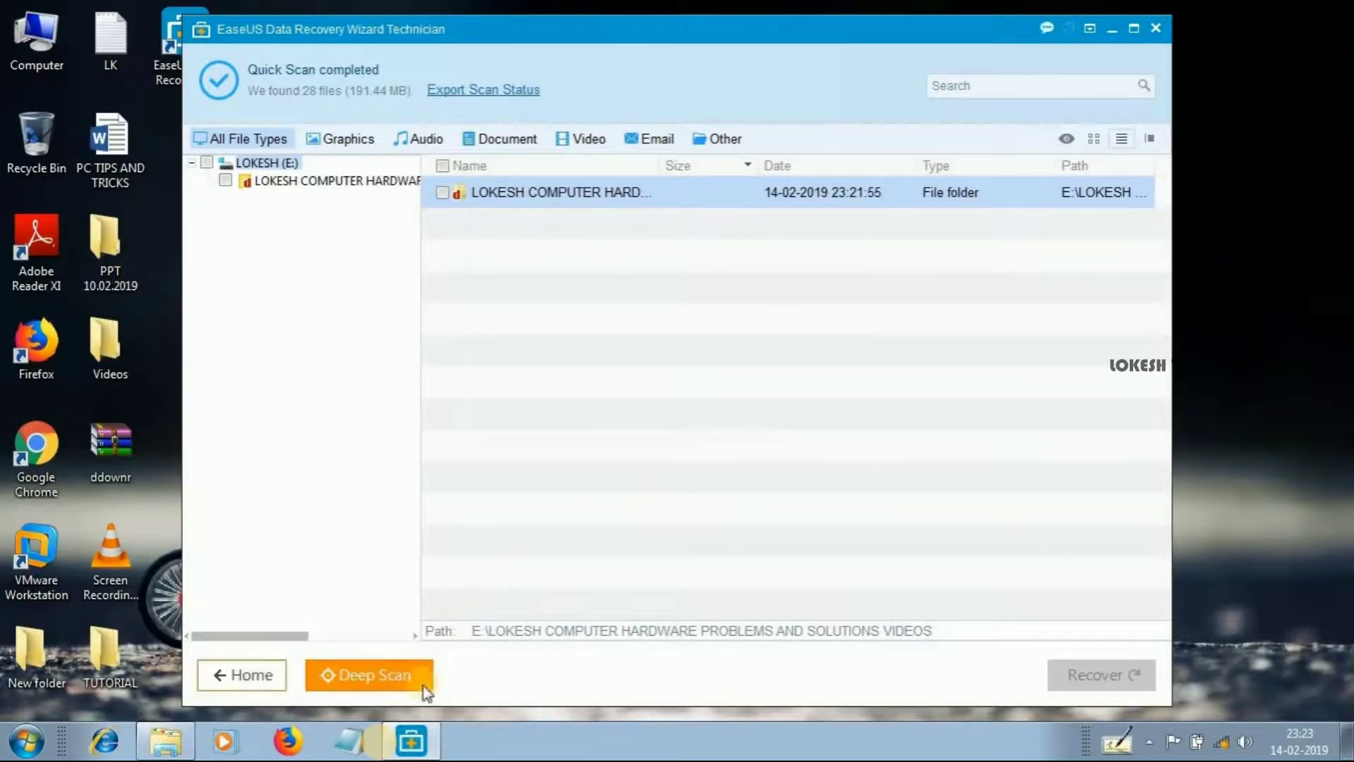
pyautogui.click(358, 679)
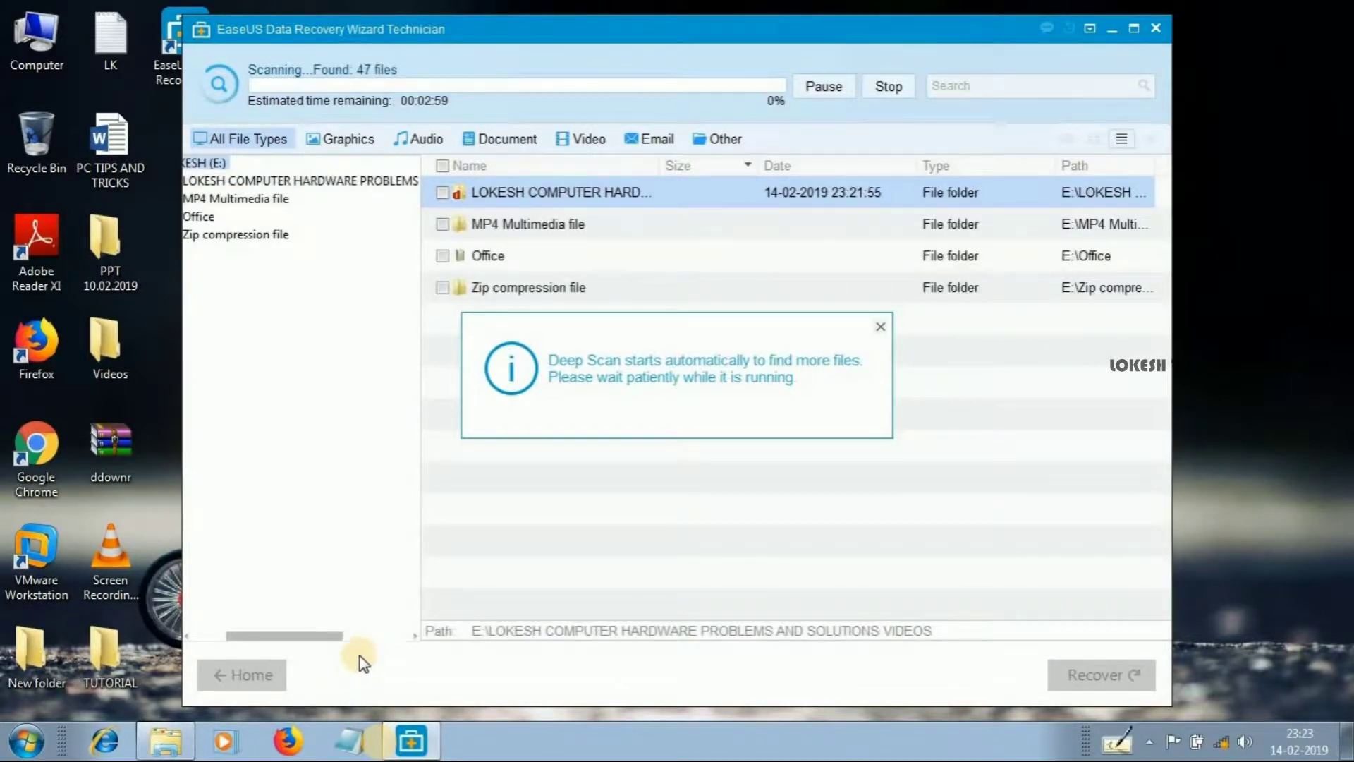
pyautogui.moveTo(321, 641); pyautogui.dragTo(240, 627)
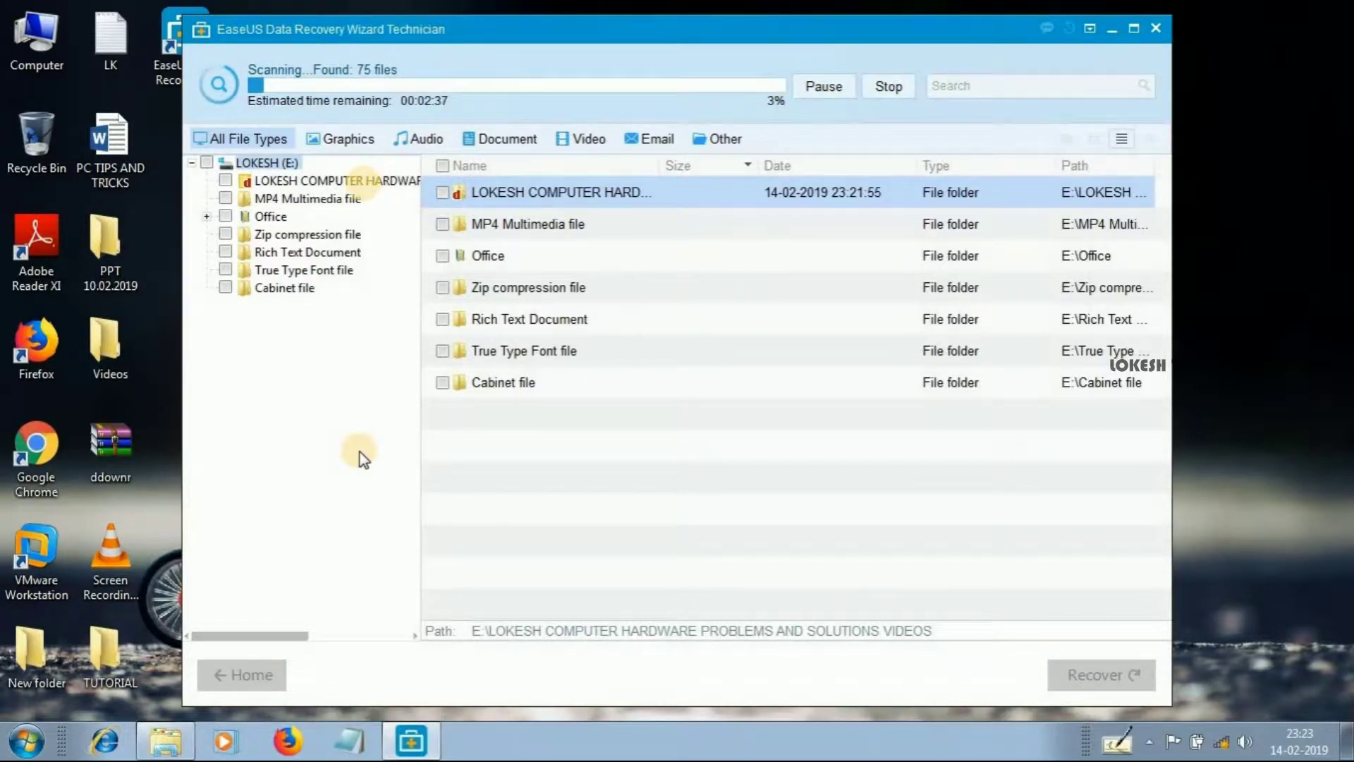
pyautogui.click(281, 180)
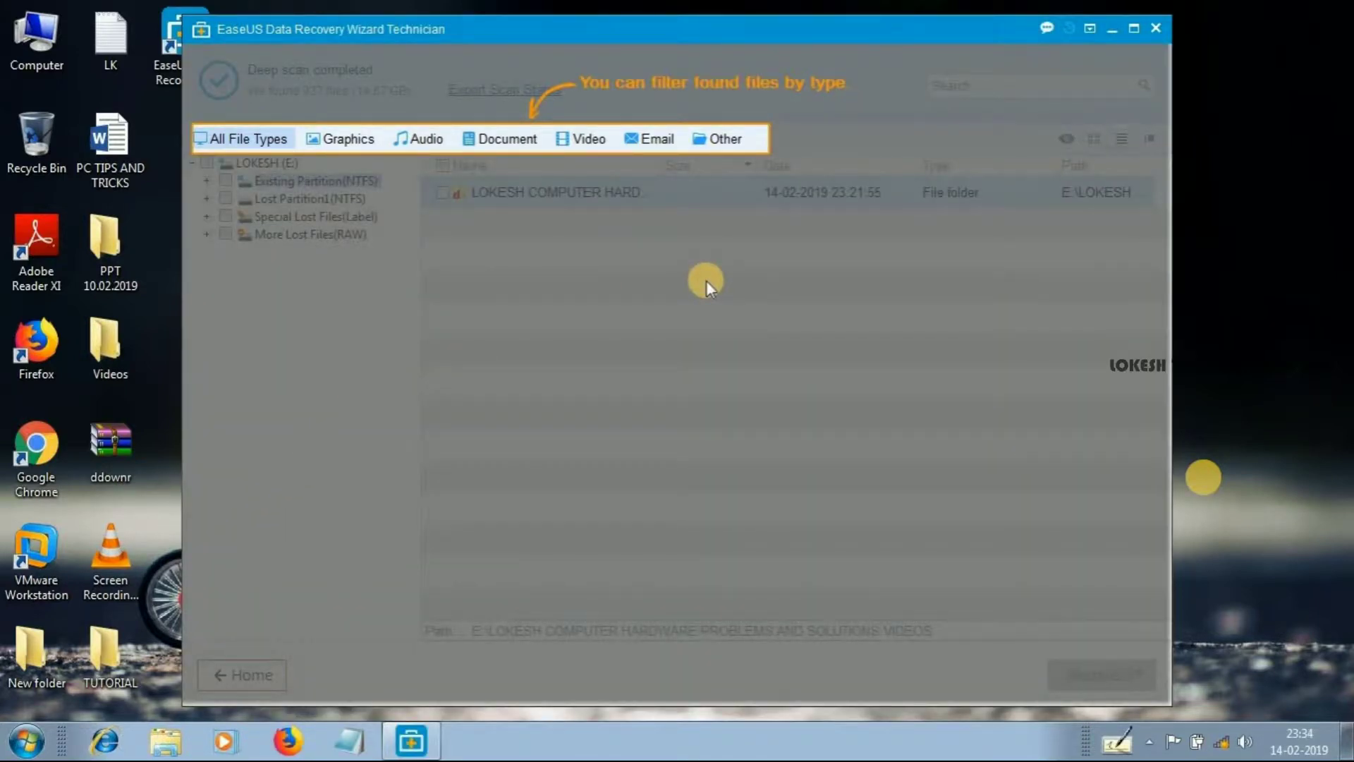
pyautogui.click(464, 285)
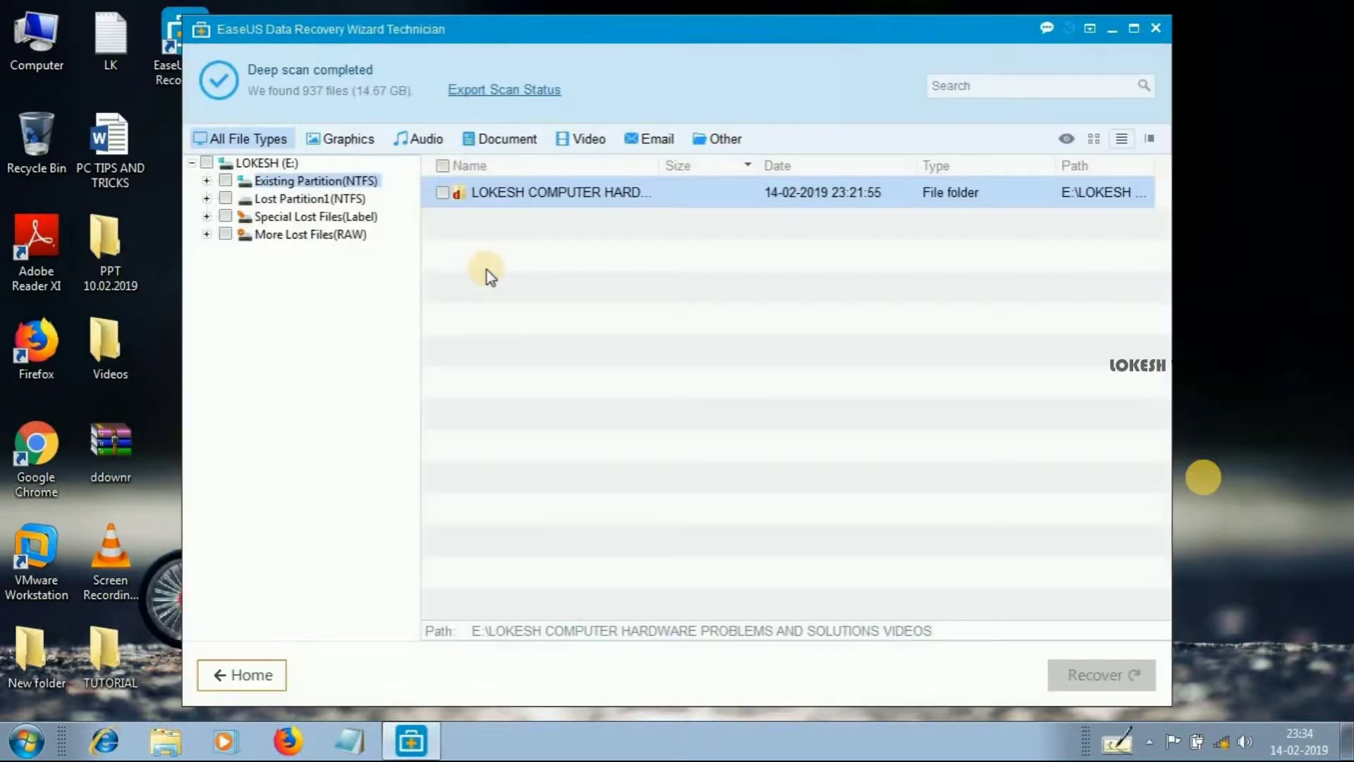
# - Examine the deep scan results under Existing Partition(NTFS) and the other lost files of Lost Partition1(NTFS)
pyautogui.click(206, 181)
pyautogui.click(296, 203)
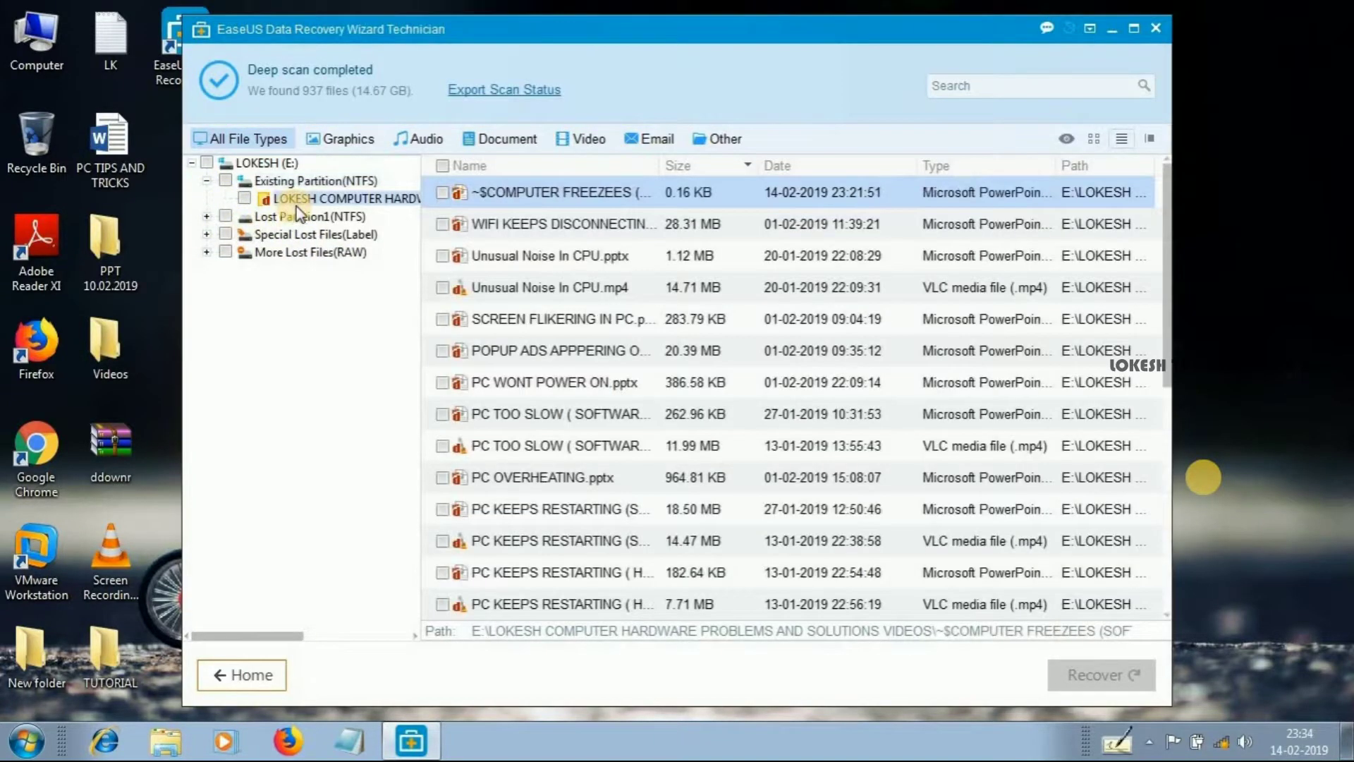
pyautogui.click(206, 217)
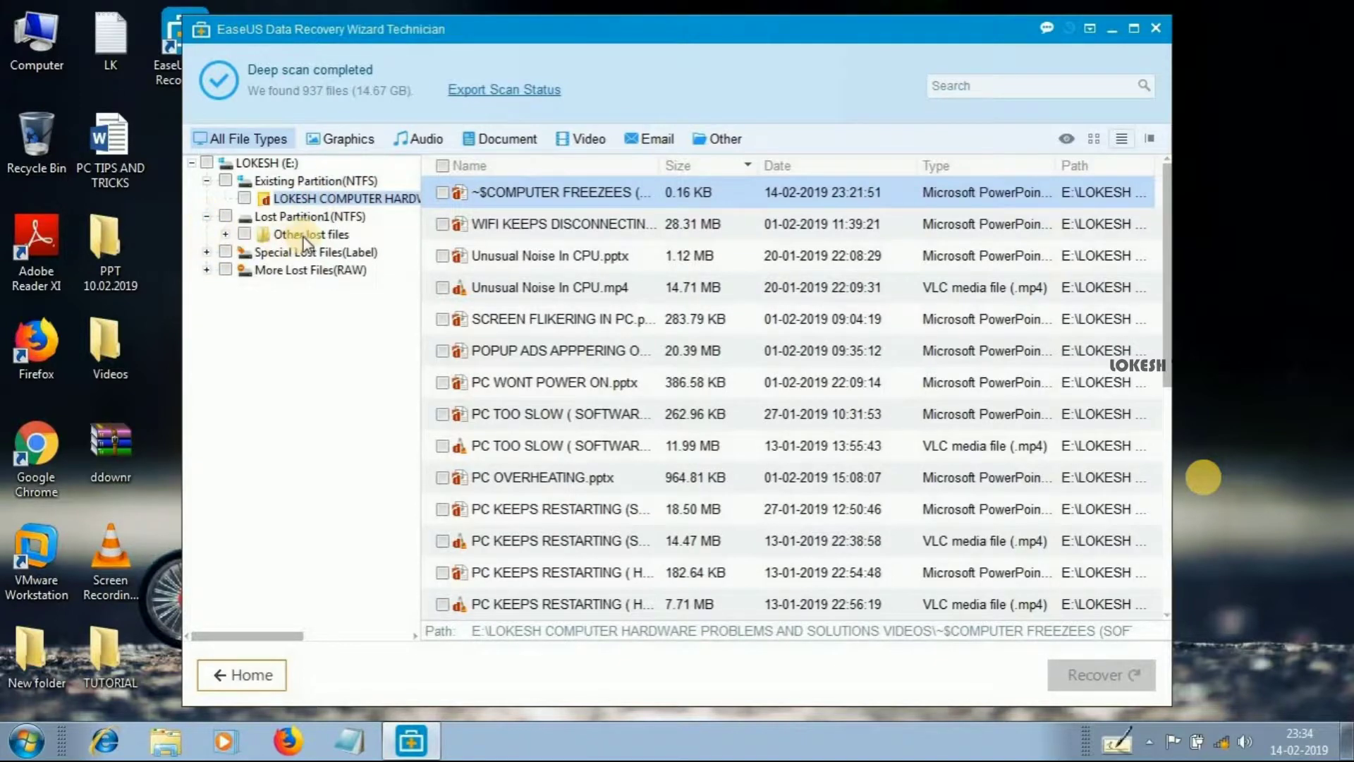
pyautogui.click(303, 236)
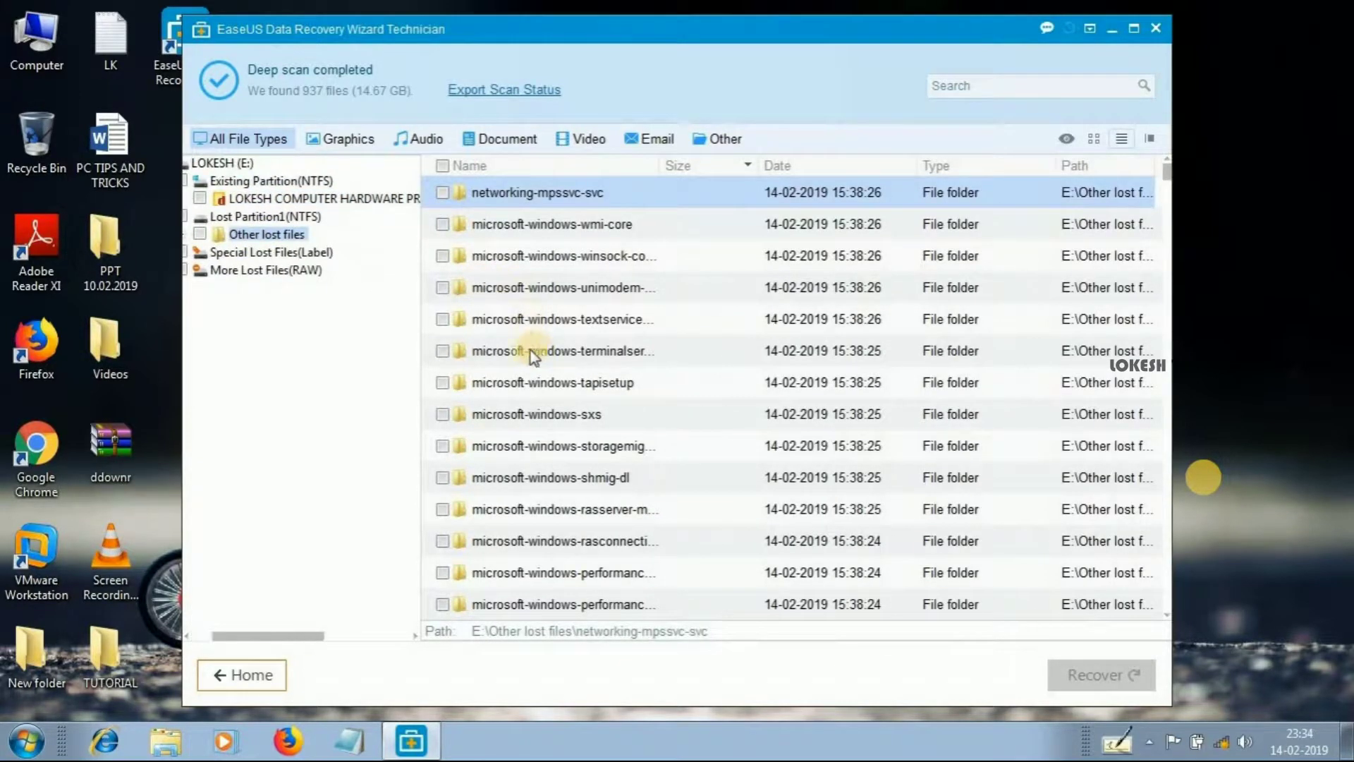
pyautogui.click(206, 251)
pyautogui.click(203, 251)
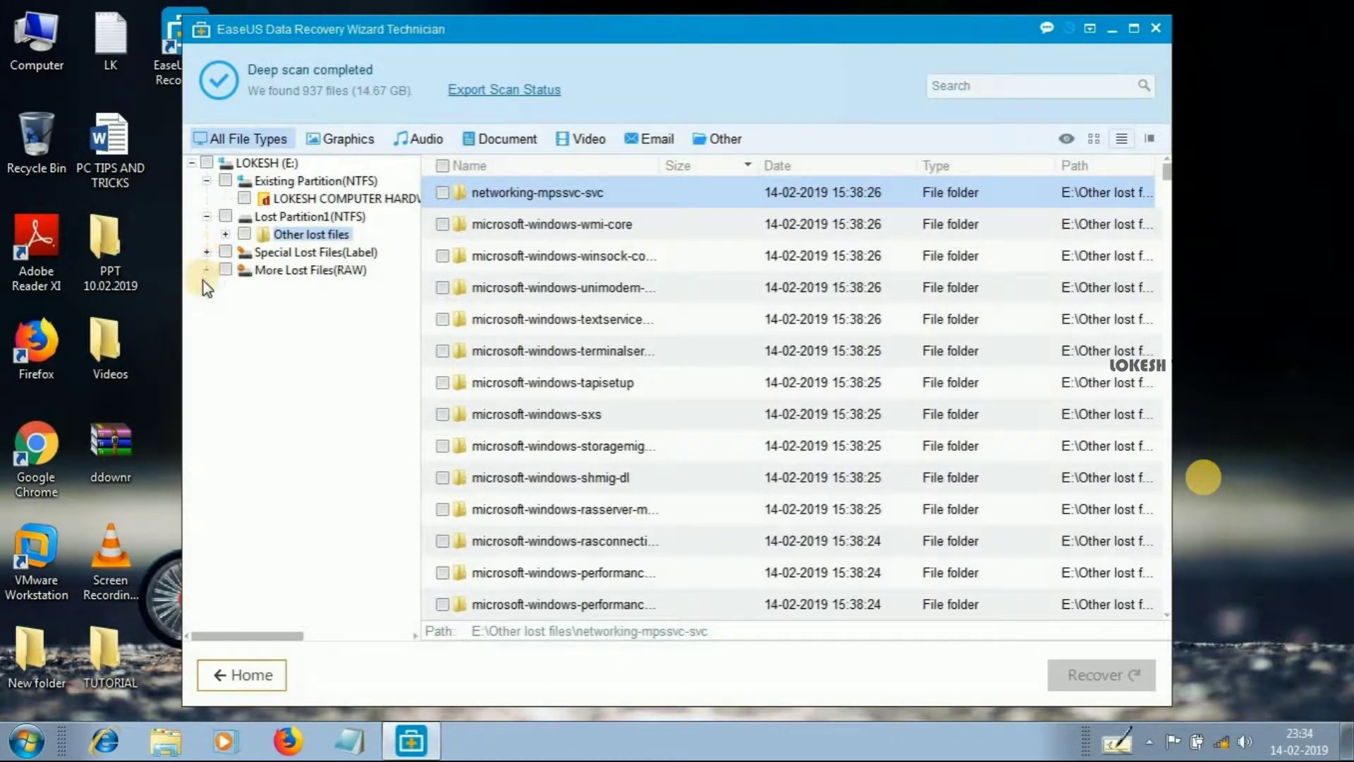
pyautogui.click(202, 270)
pyautogui.click(202, 271)
# - Mark the whole deleted videos folder under Existing Partition(NTFS) and start its recovery
pyautogui.click(307, 200)
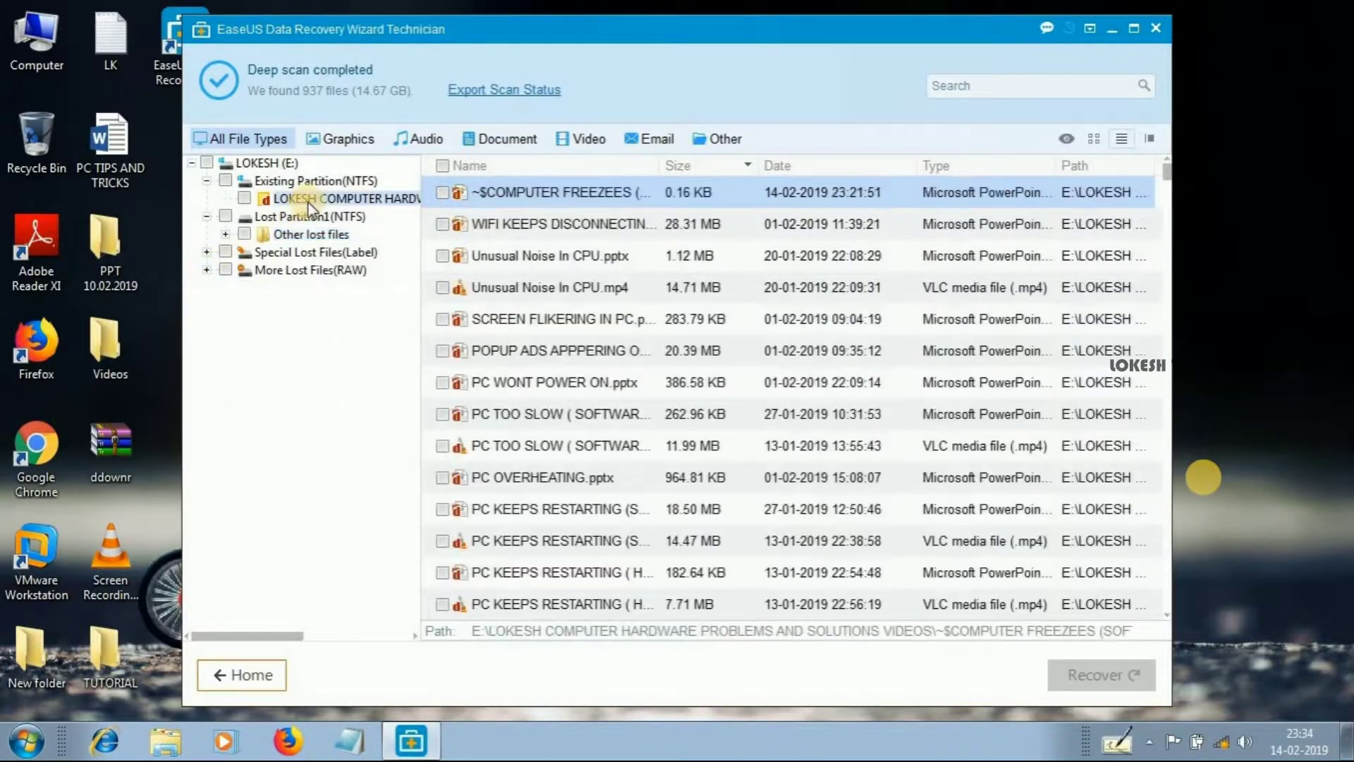
pyautogui.click(244, 200)
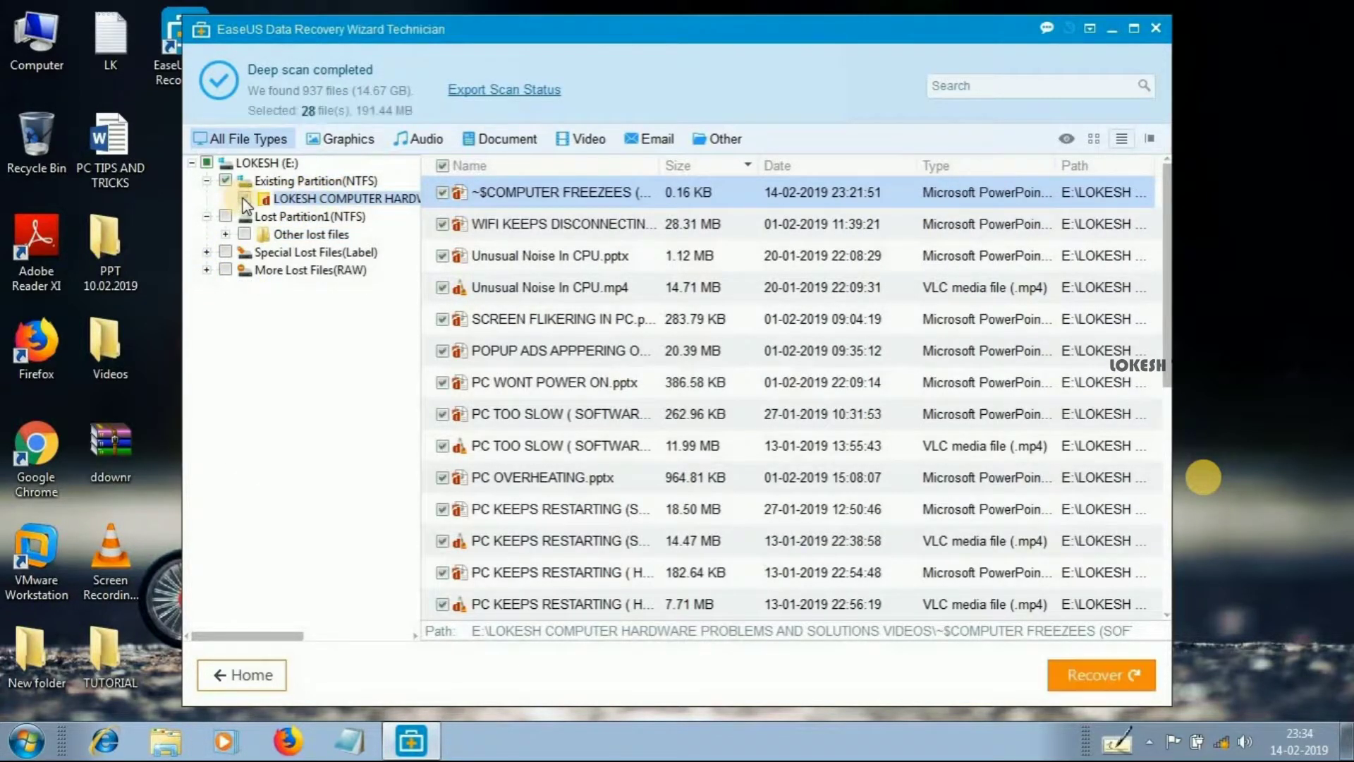
pyautogui.click(1081, 679)
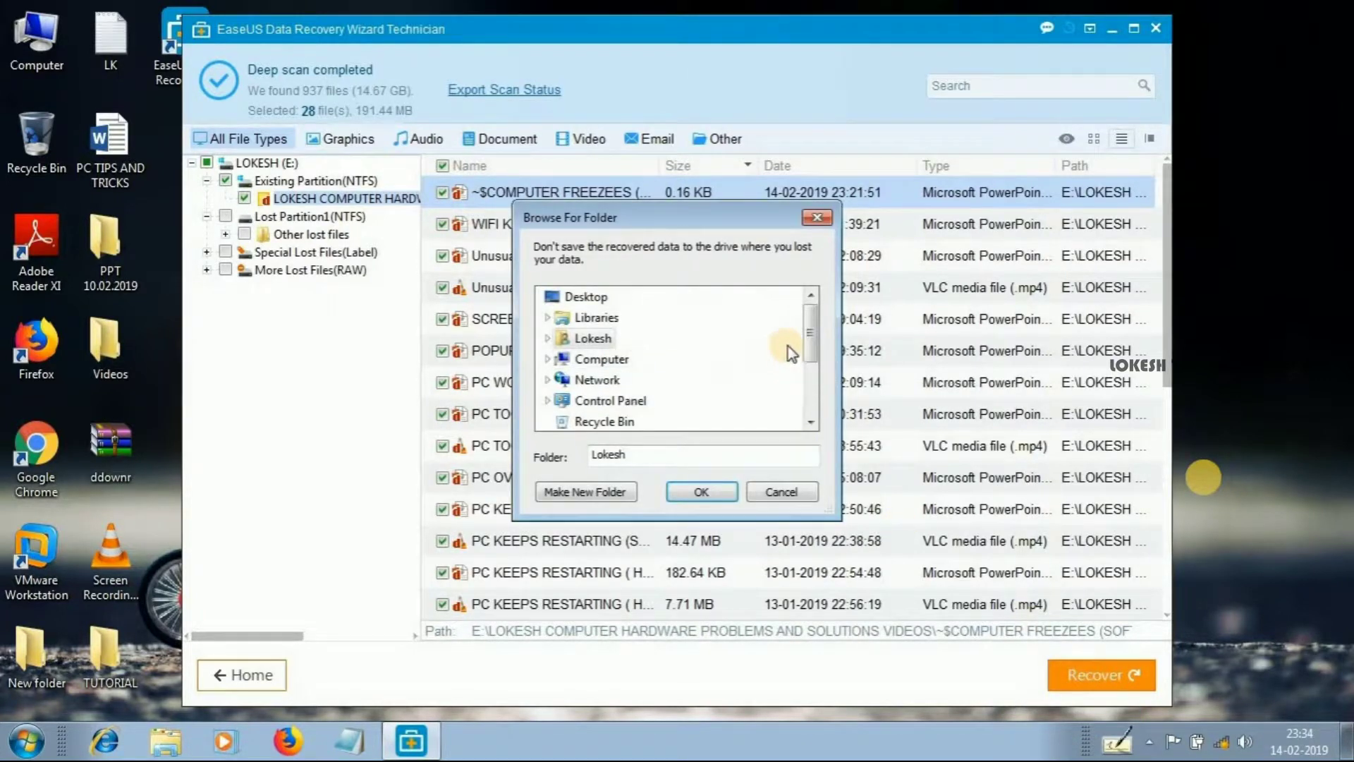
# - Recover the marked files to the user's Desktop folder and close the recovered data window and completion dialog
pyautogui.moveTo(811, 345)
pyautogui.mouseDown()
pyautogui.moveTo(810, 398)
pyautogui.moveTo(811, 326)
pyautogui.mouseUp()
pyautogui.click(548, 318)
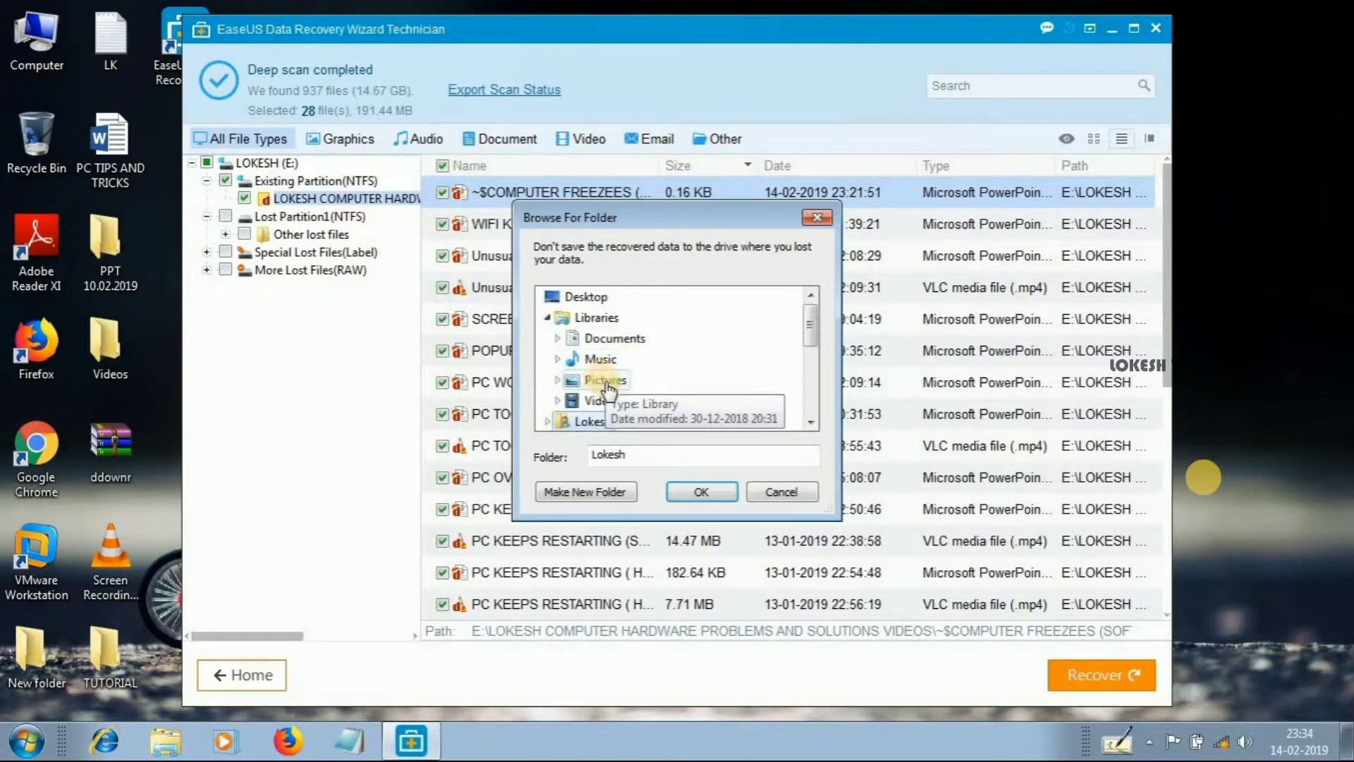
pyautogui.scroll(-3, 634, 392)
pyautogui.scroll(1, 637, 395)
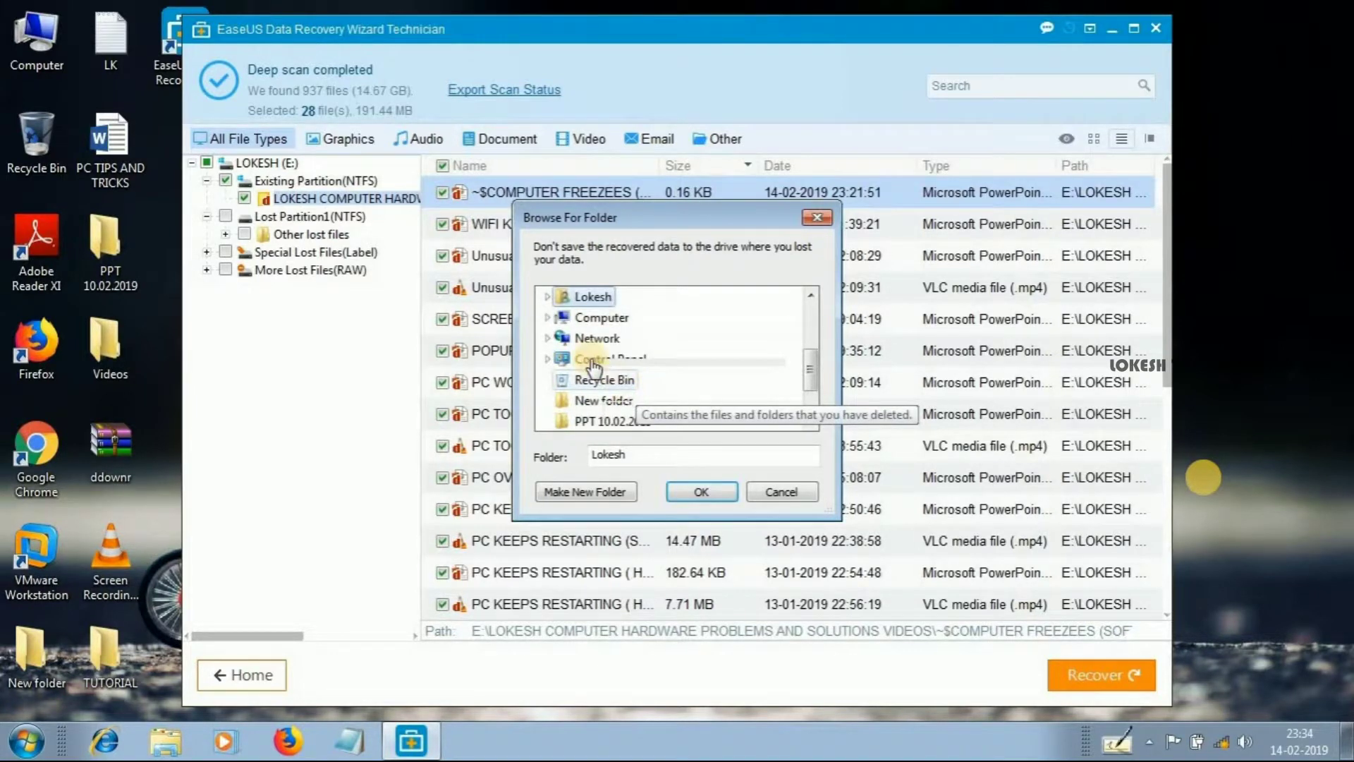
pyautogui.scroll(3, 549, 336)
pyautogui.click(551, 357)
pyautogui.scroll(2, 596, 365)
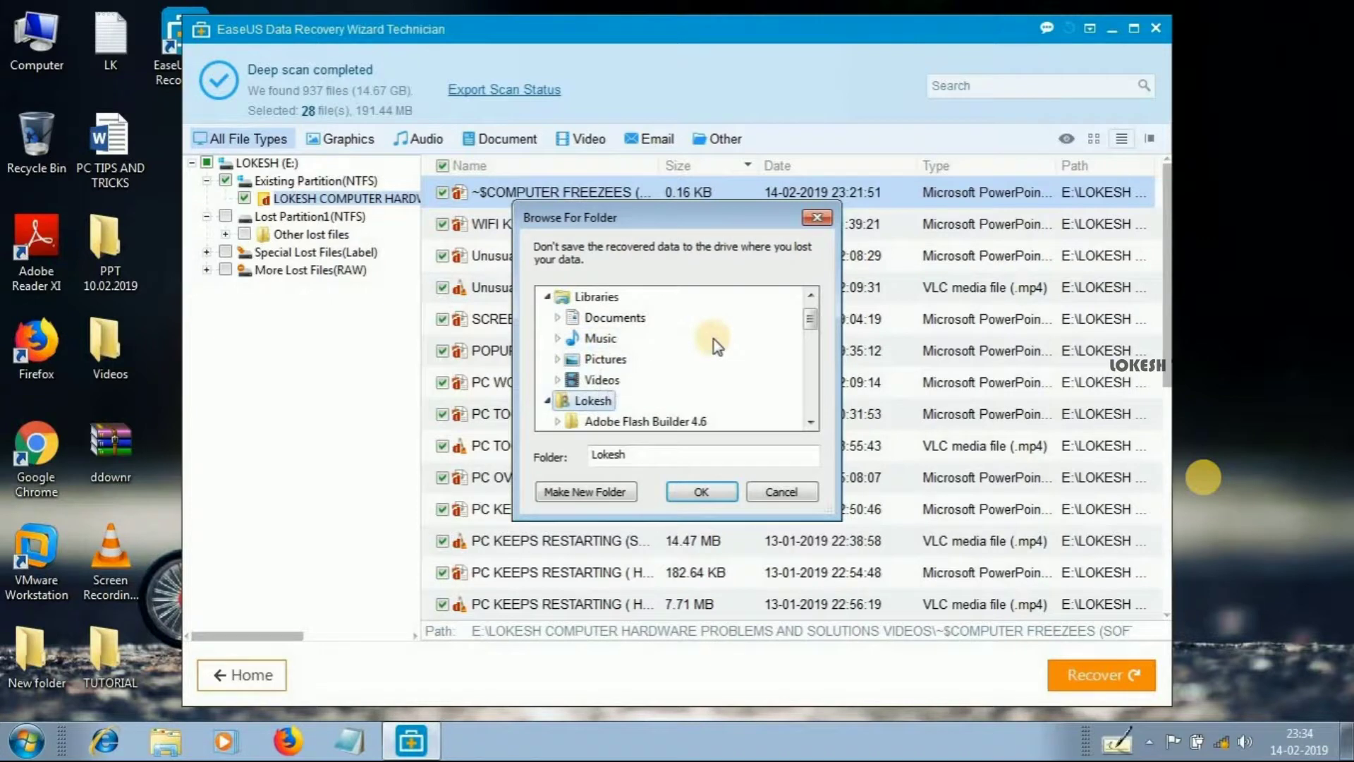
pyautogui.scroll(-1, 603, 370)
pyautogui.click(605, 400)
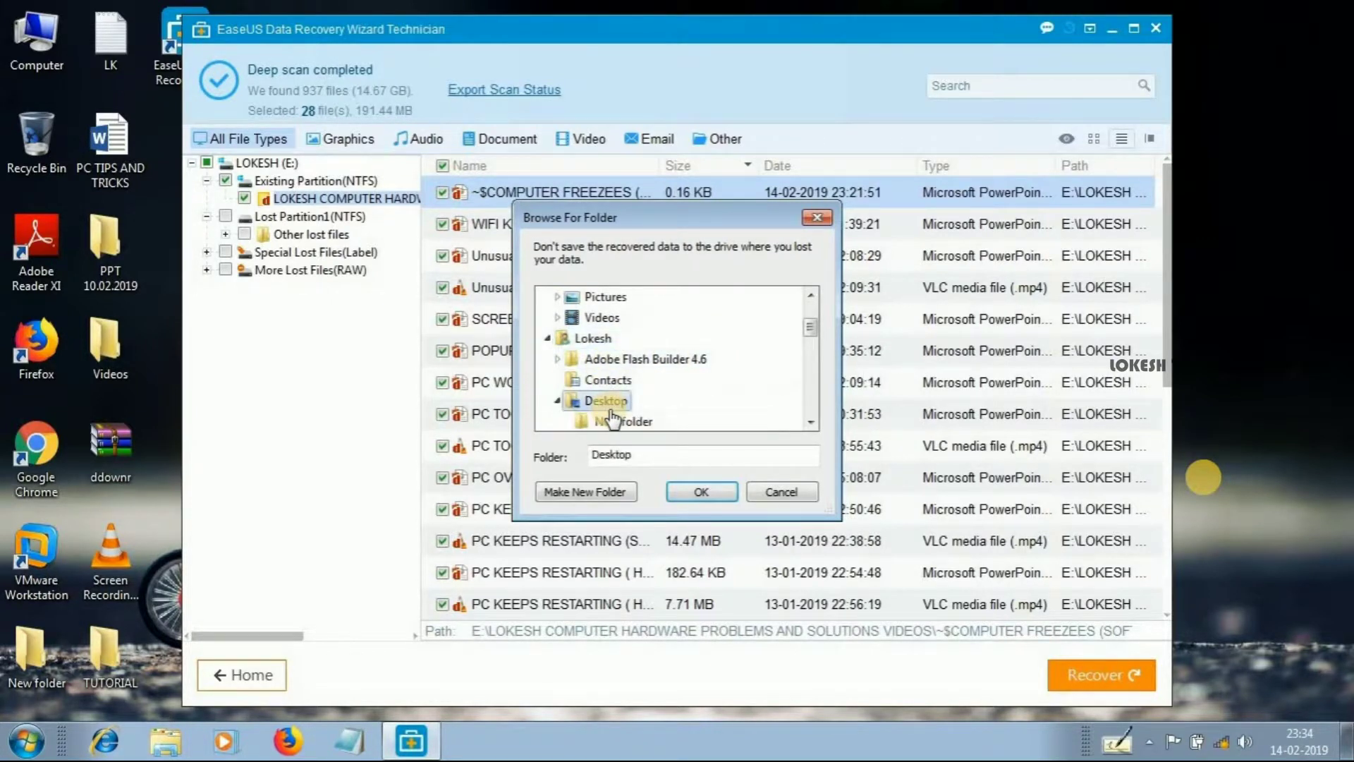
pyautogui.doubleClick(605, 400)
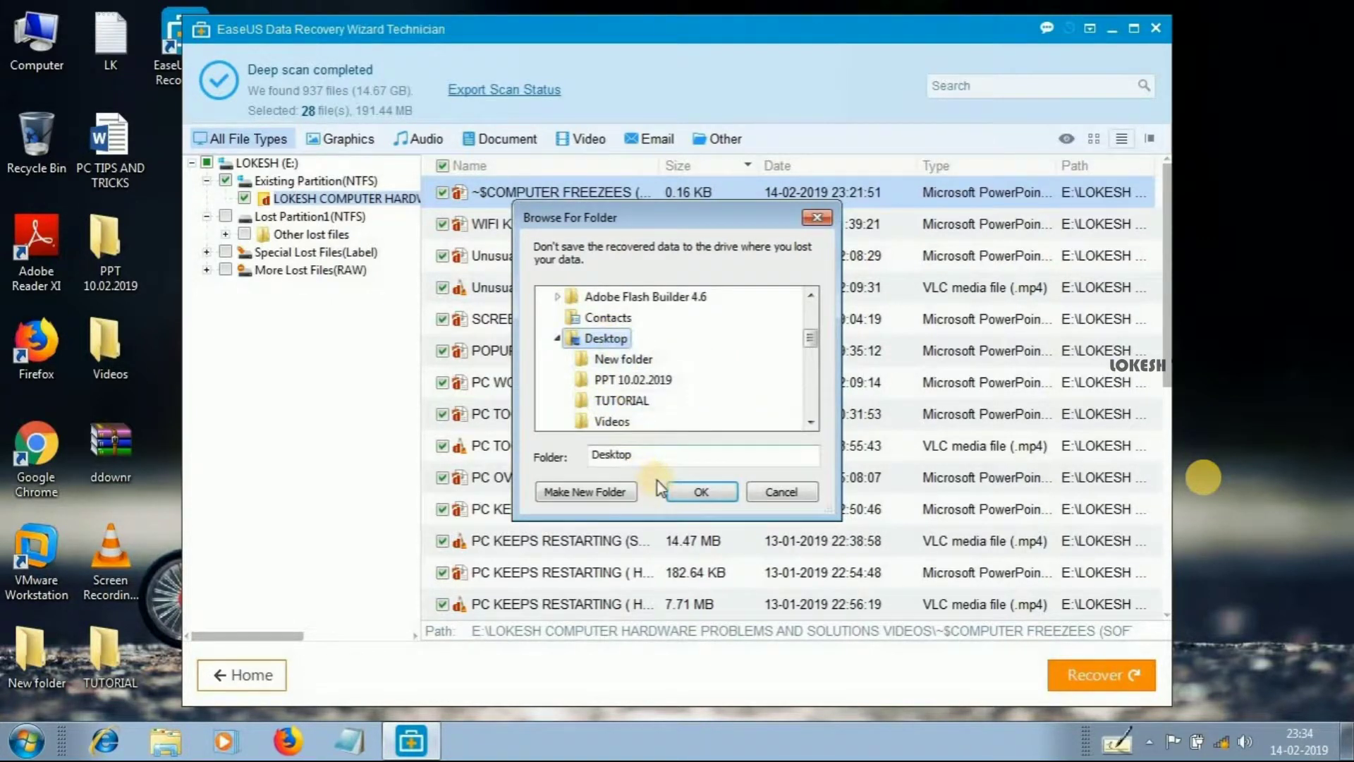
pyautogui.click(702, 494)
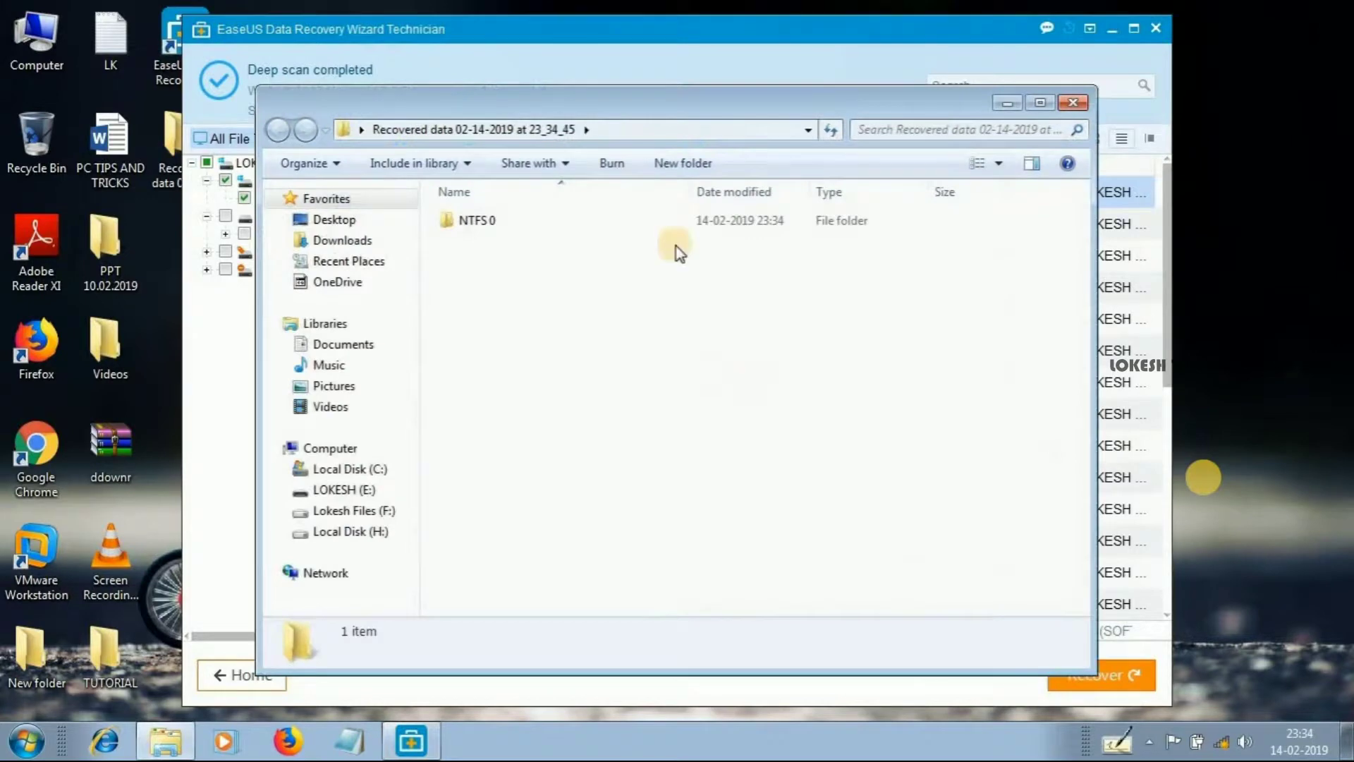
pyautogui.click(1073, 102)
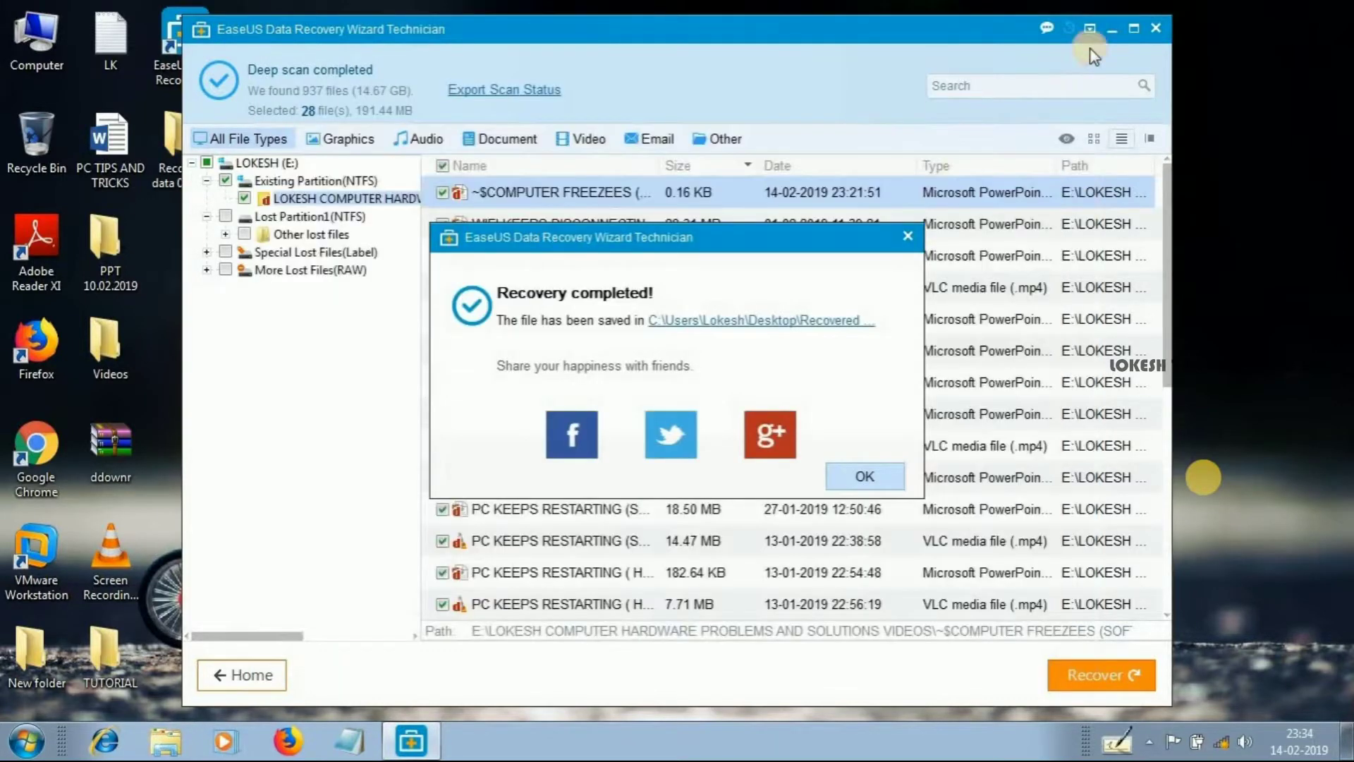
pyautogui.click(862, 478)
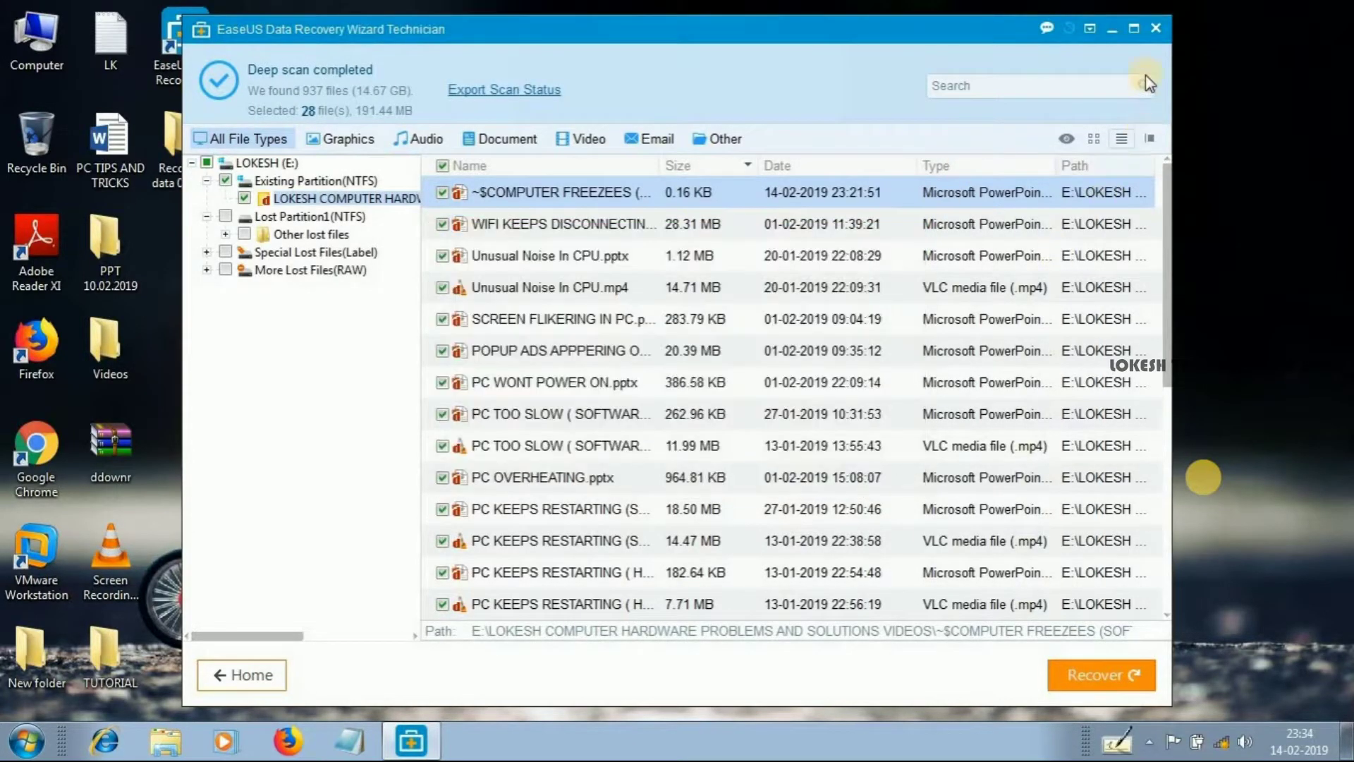
# - Minimize the recovery wizard and browse the Recovered data folder on the desktop down through NTFS 0 to the recovered videos folder's files
pyautogui.click(1102, 33)
pyautogui.click(581, 186)
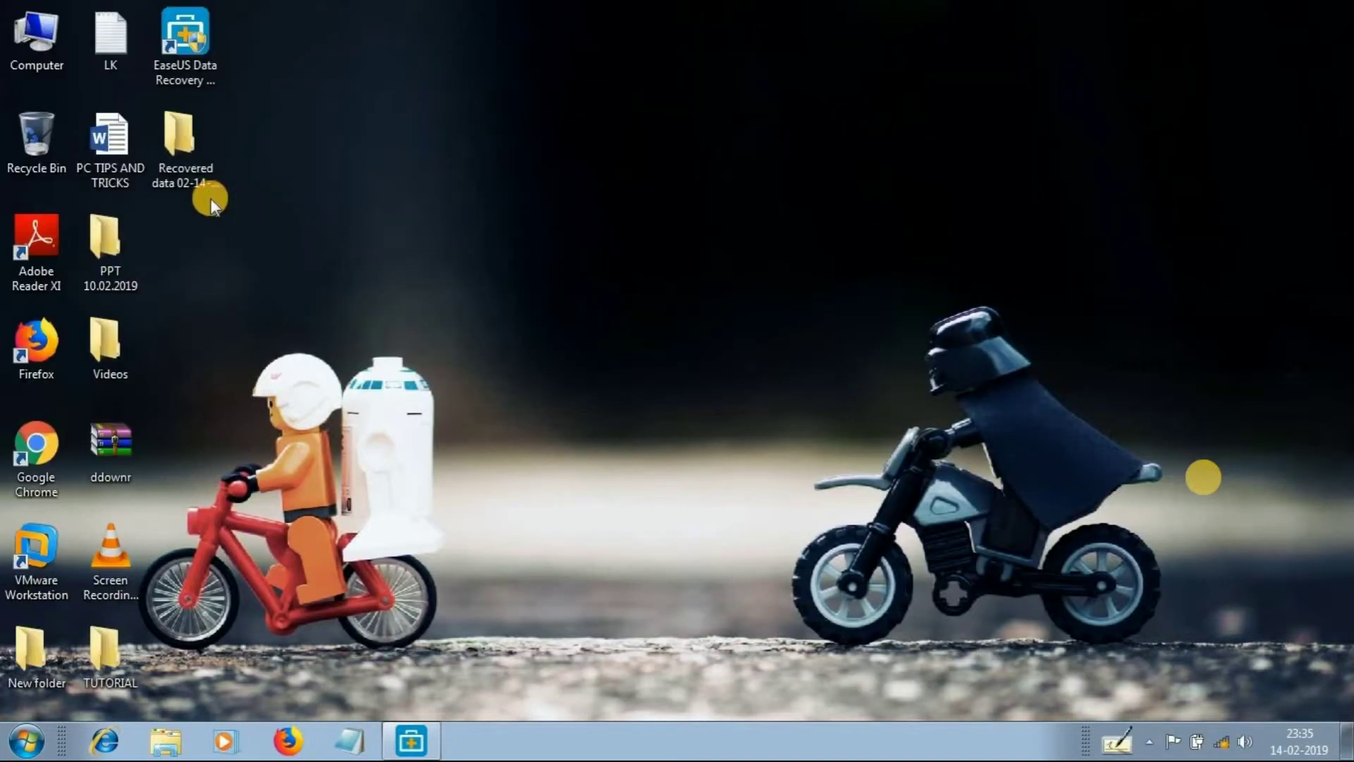
pyautogui.click(184, 147)
pyautogui.doubleClick(188, 143)
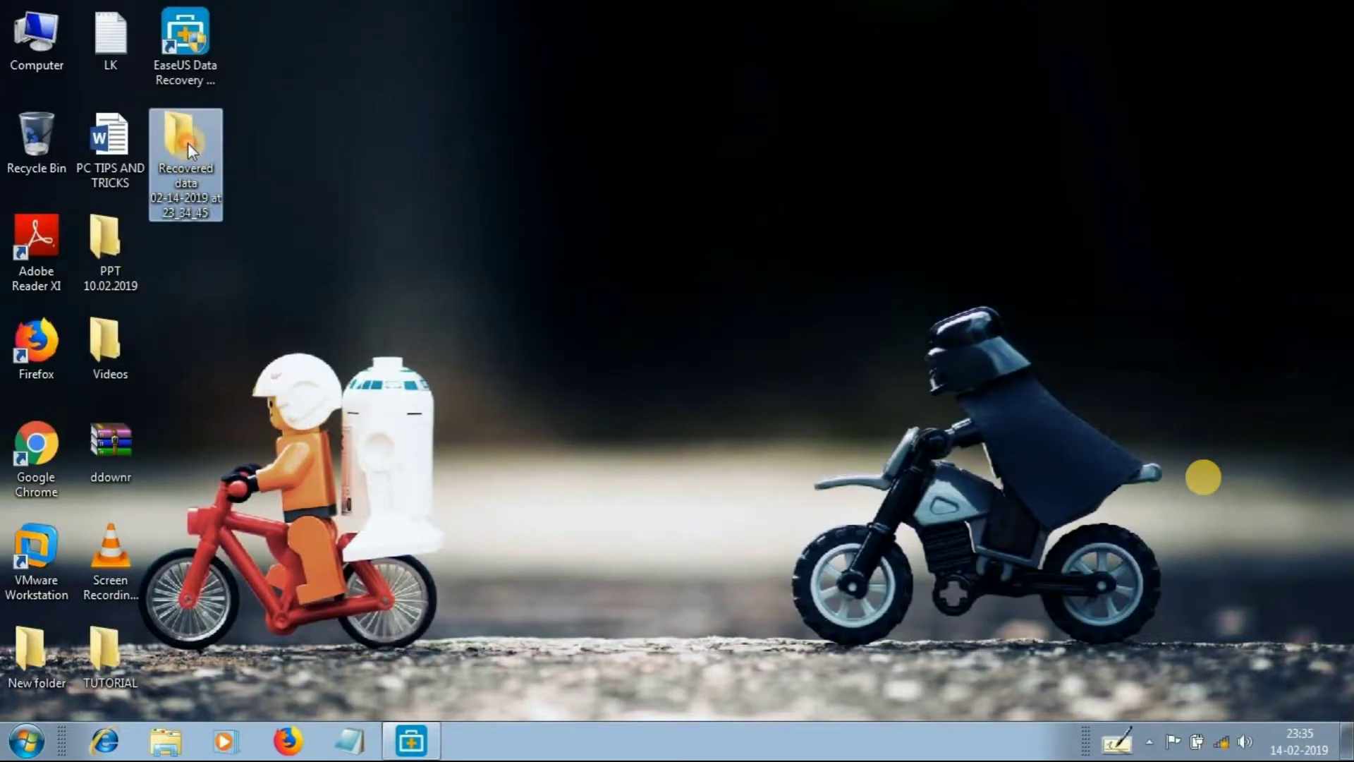
pyautogui.click(478, 224)
pyautogui.doubleClick(479, 225)
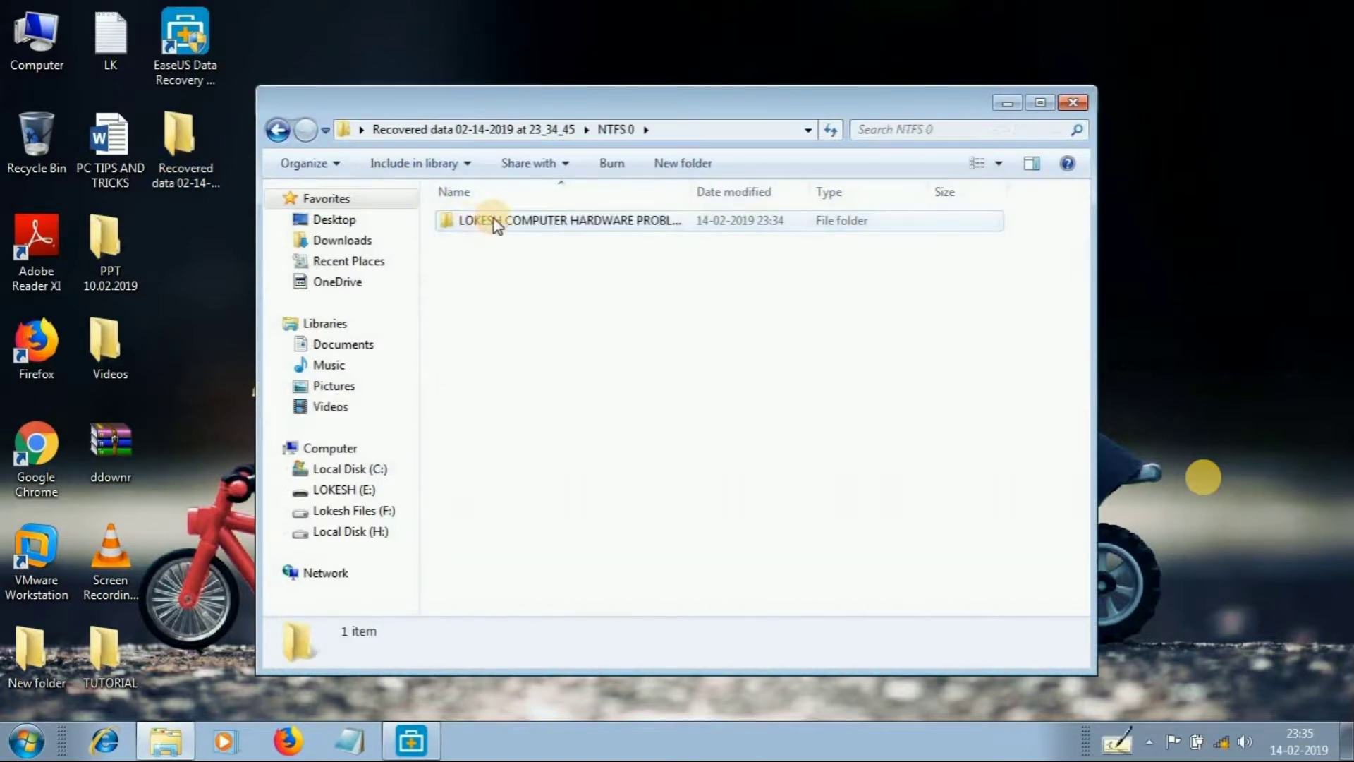
pyautogui.doubleClick(523, 219)
pyautogui.scroll(-2, 520, 384)
pyautogui.scroll(2, 520, 374)
# - Check the recovered COMPUTER FREEZEES (HARDWARE RELATED PROBLEMS) presentation by viewing its slides through slide 5, and close it
pyautogui.doubleClick(576, 263)
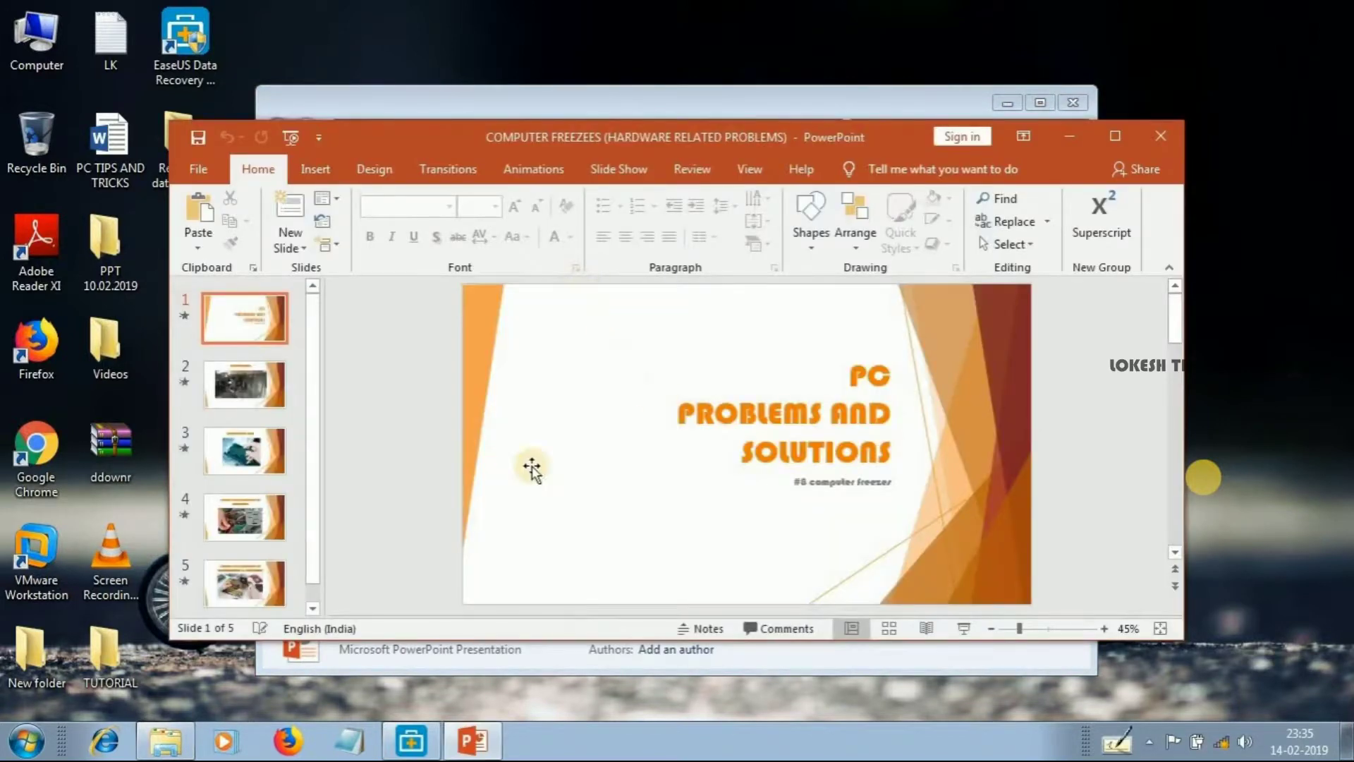
pyautogui.click(279, 397)
pyautogui.click(240, 450)
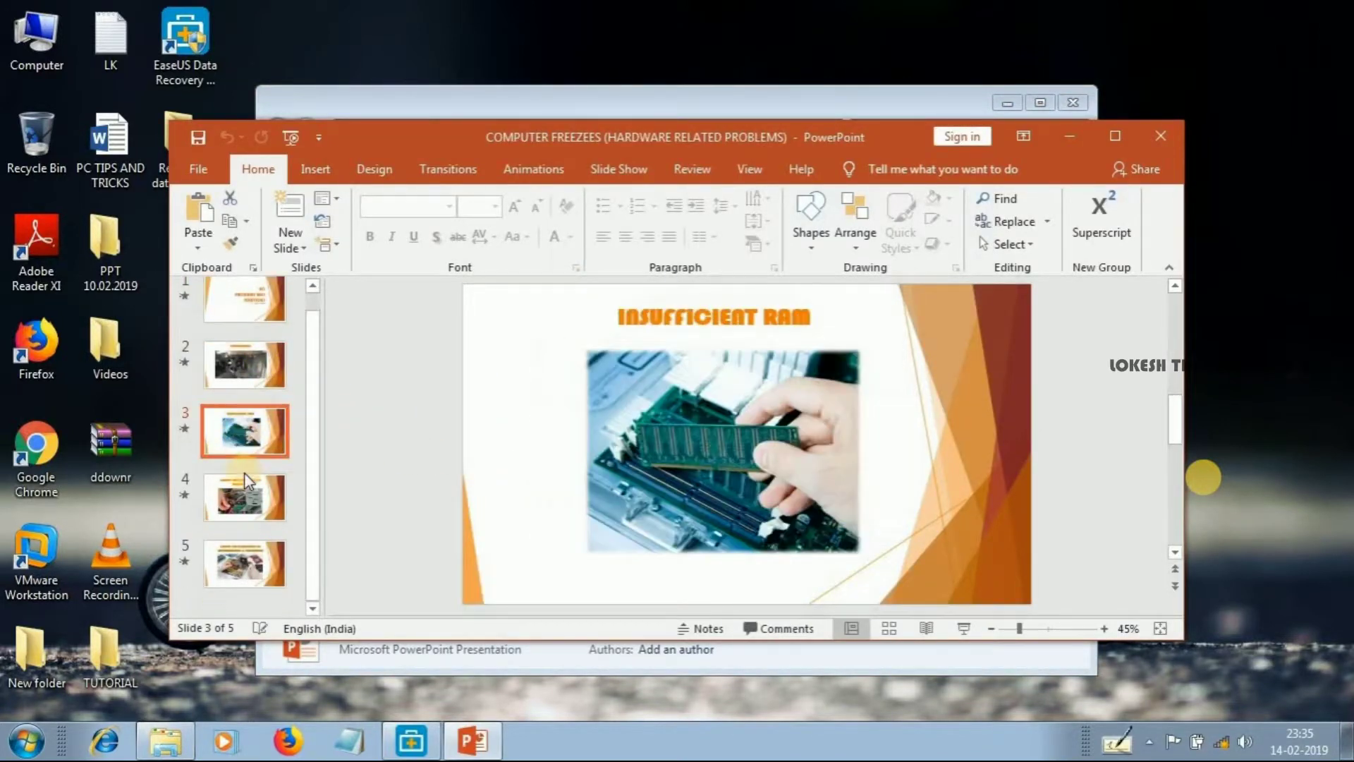
pyautogui.click(236, 518)
pyautogui.click(255, 540)
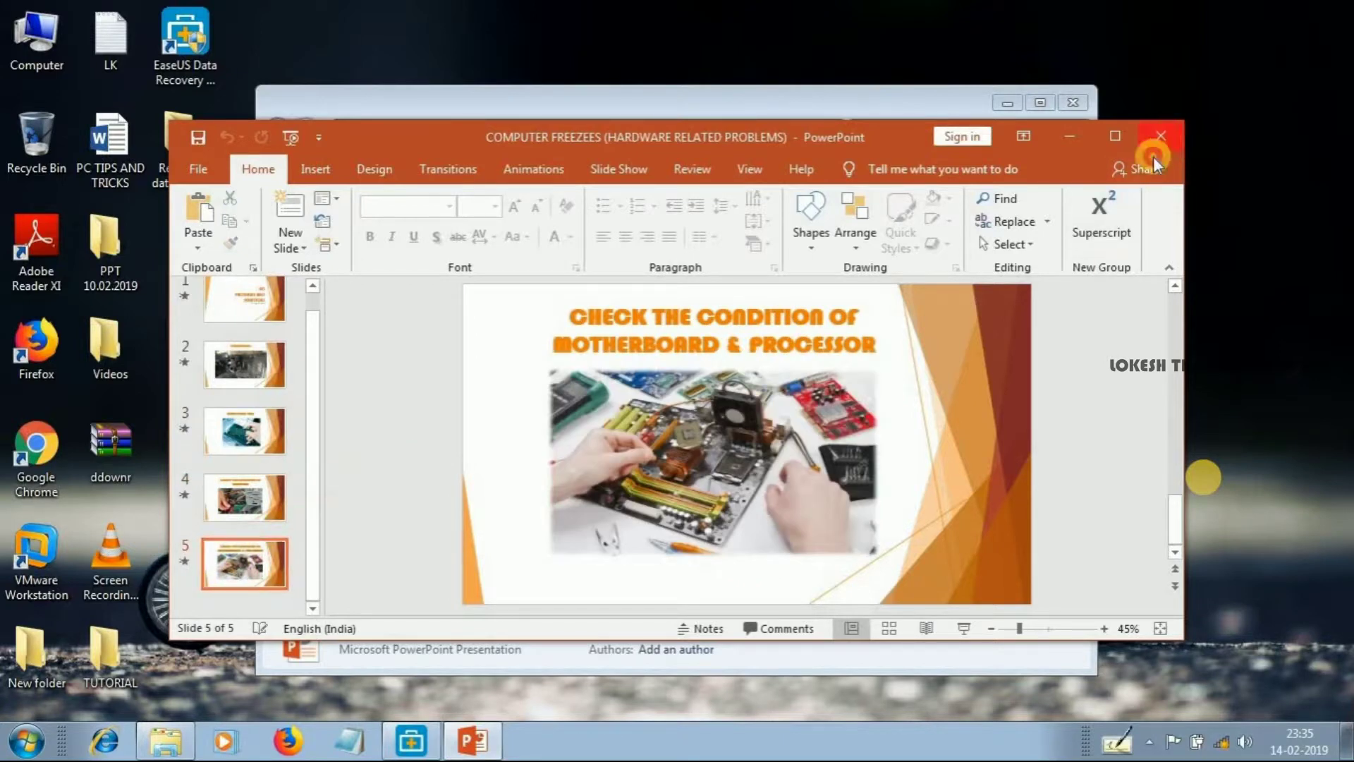
pyautogui.click(1166, 138)
# - Maximize the folder window and check the slides of the recovered KEYBOARD & MOUSE NOT WORKING ( HARDWARE RELATED P&S ) presentation, closing it when done
pyautogui.click(1040, 103)
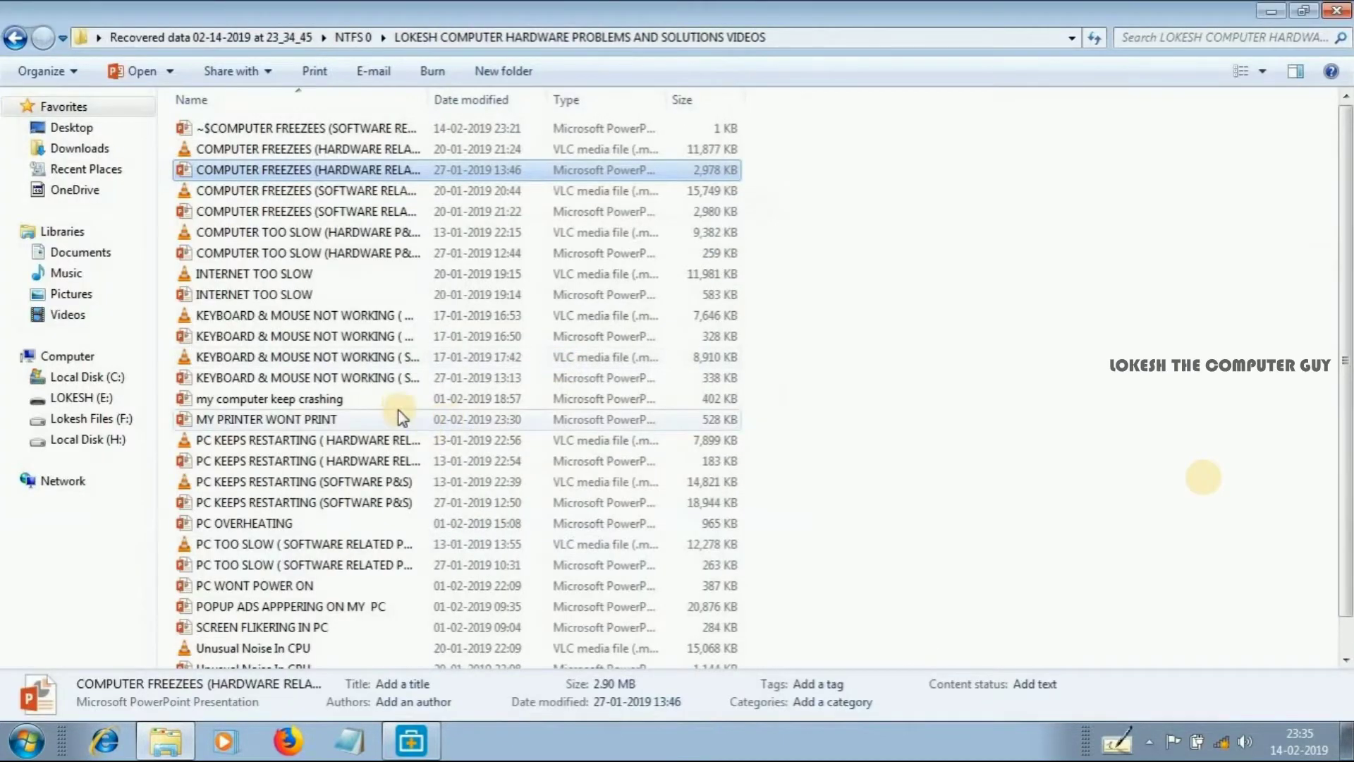
pyautogui.click(382, 337)
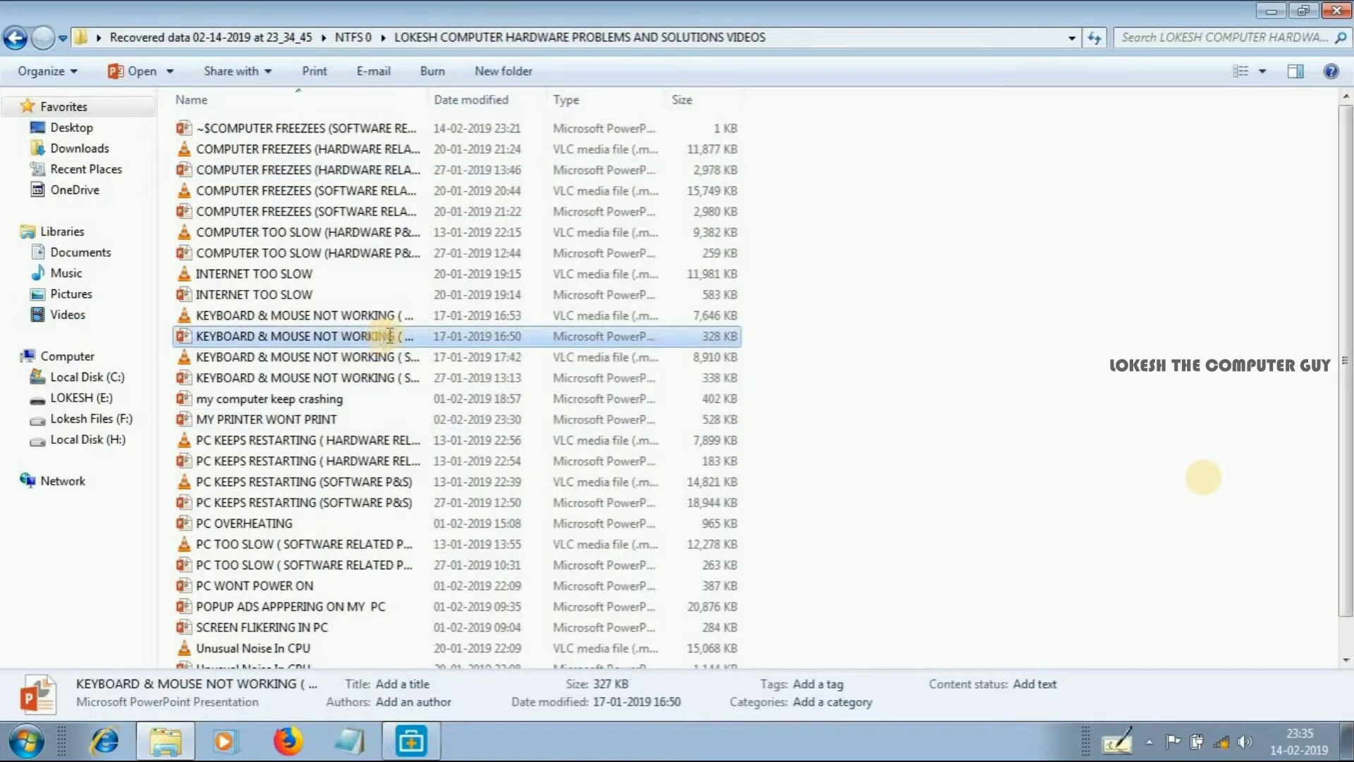
pyautogui.doubleClick(621, 337)
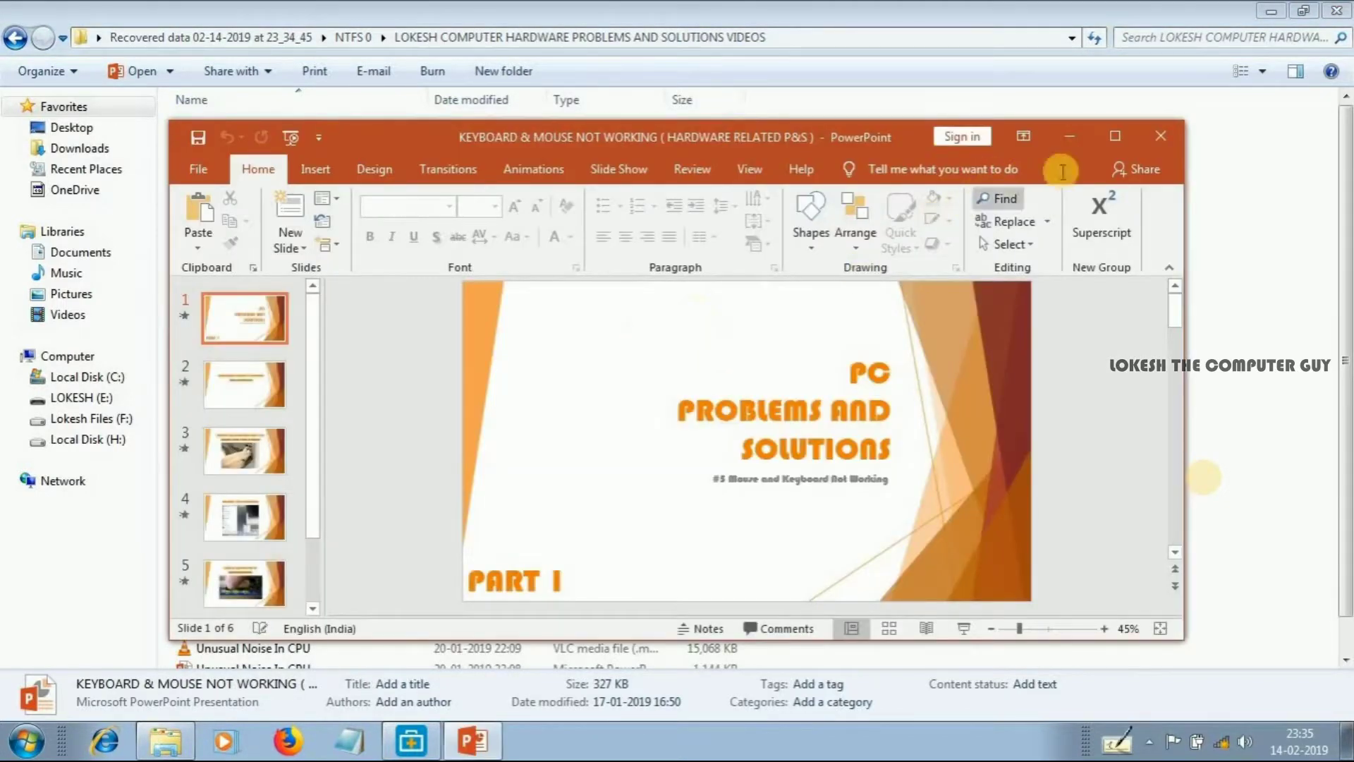
pyautogui.click(1115, 135)
pyautogui.click(80, 405)
pyautogui.click(111, 319)
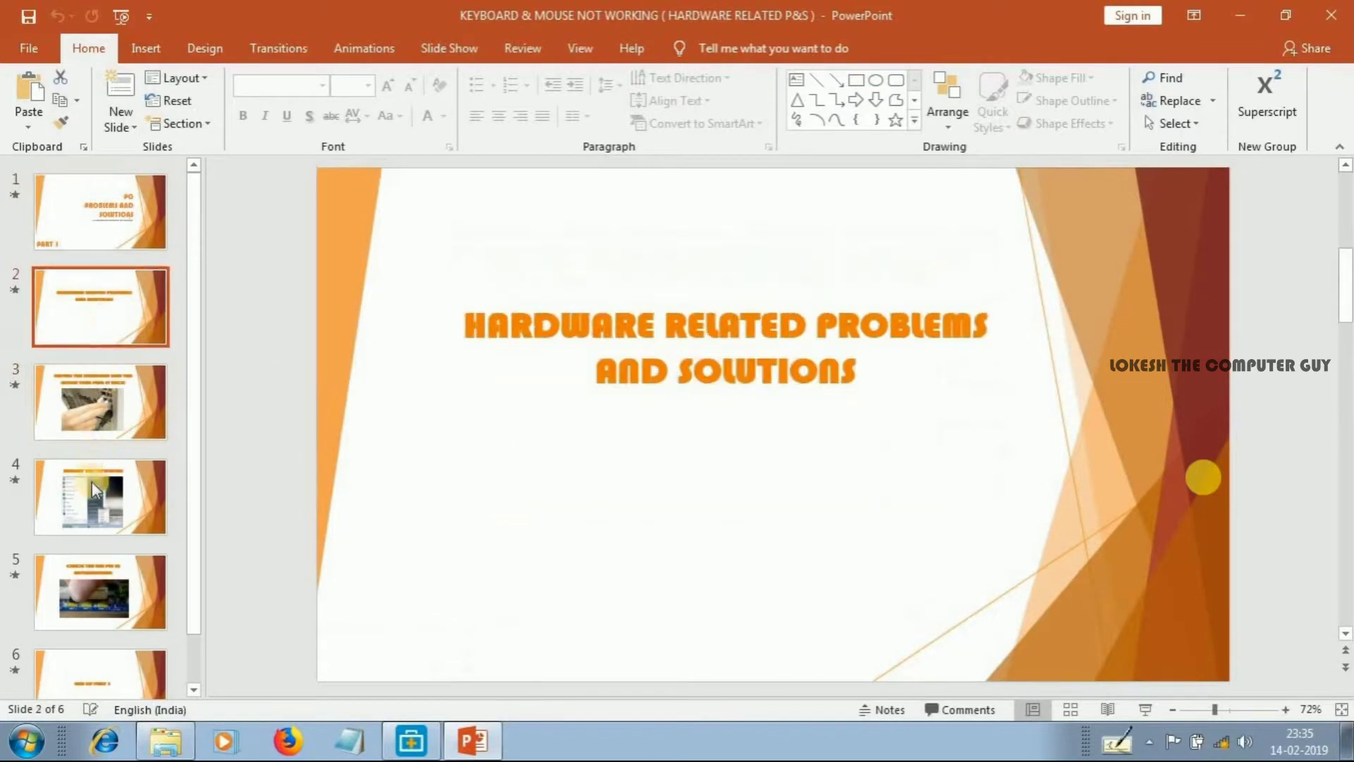
pyautogui.scroll(-1, 66, 494)
pyautogui.click(66, 548)
pyautogui.click(64, 620)
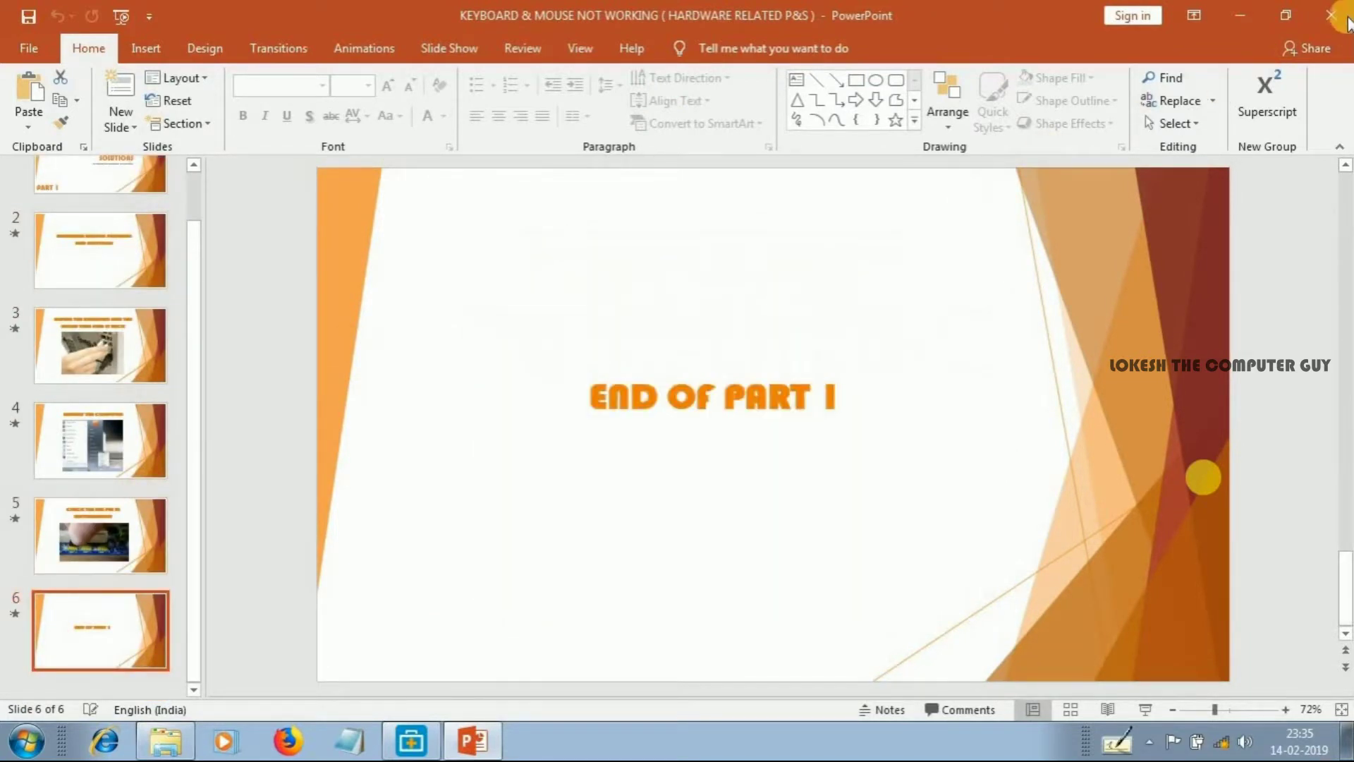
pyautogui.click(1332, 15)
# - Check several slides of the recovered PC OVERHEATING presentation in a maximized window and close it
pyautogui.doubleClick(303, 523)
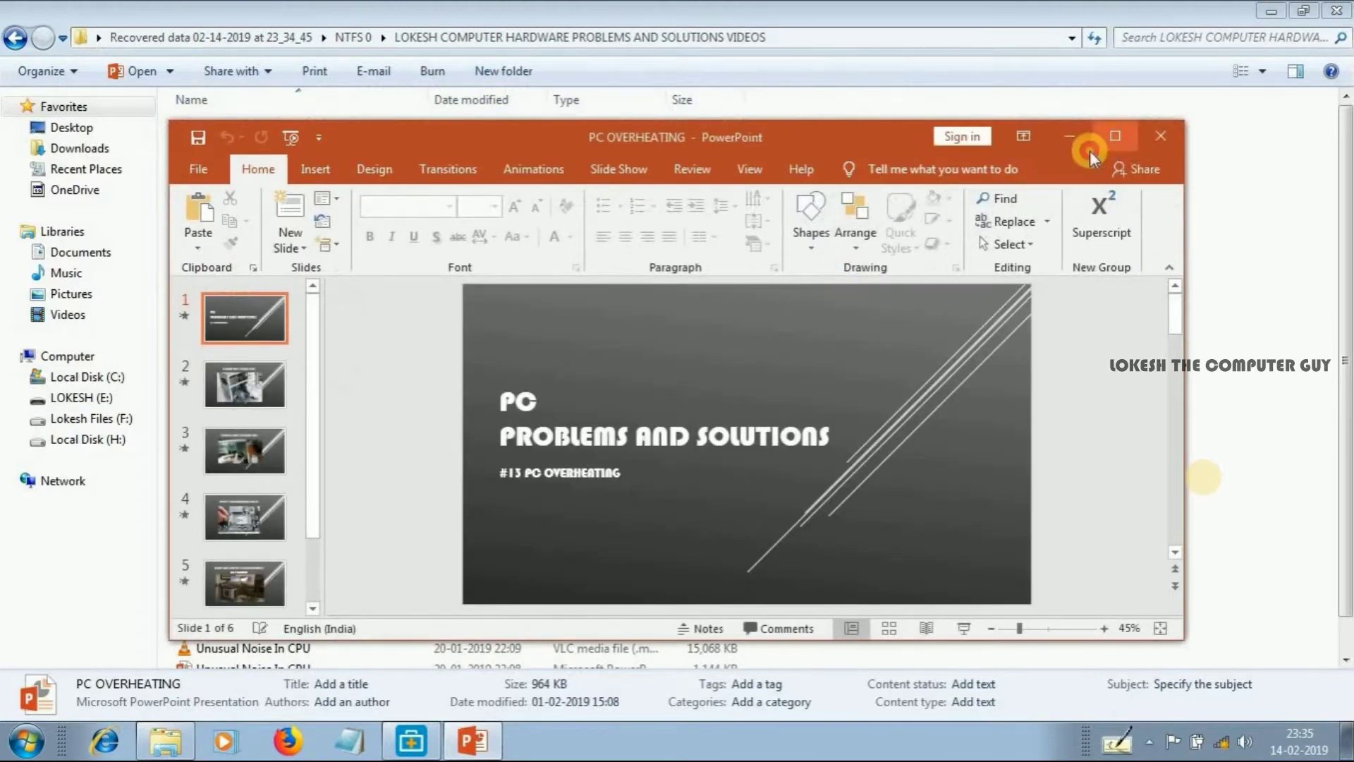
pyautogui.click(1111, 139)
pyautogui.click(134, 318)
pyautogui.click(123, 570)
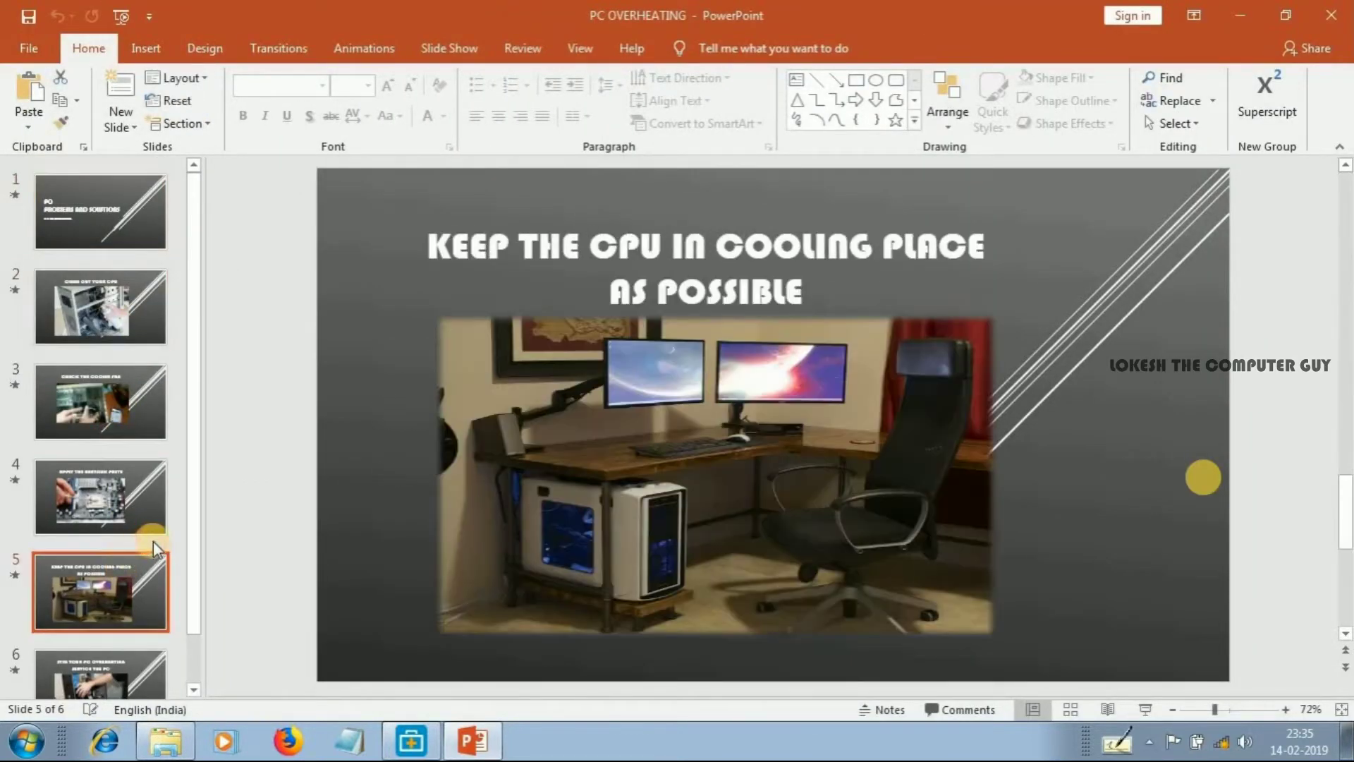
pyautogui.click(1331, 14)
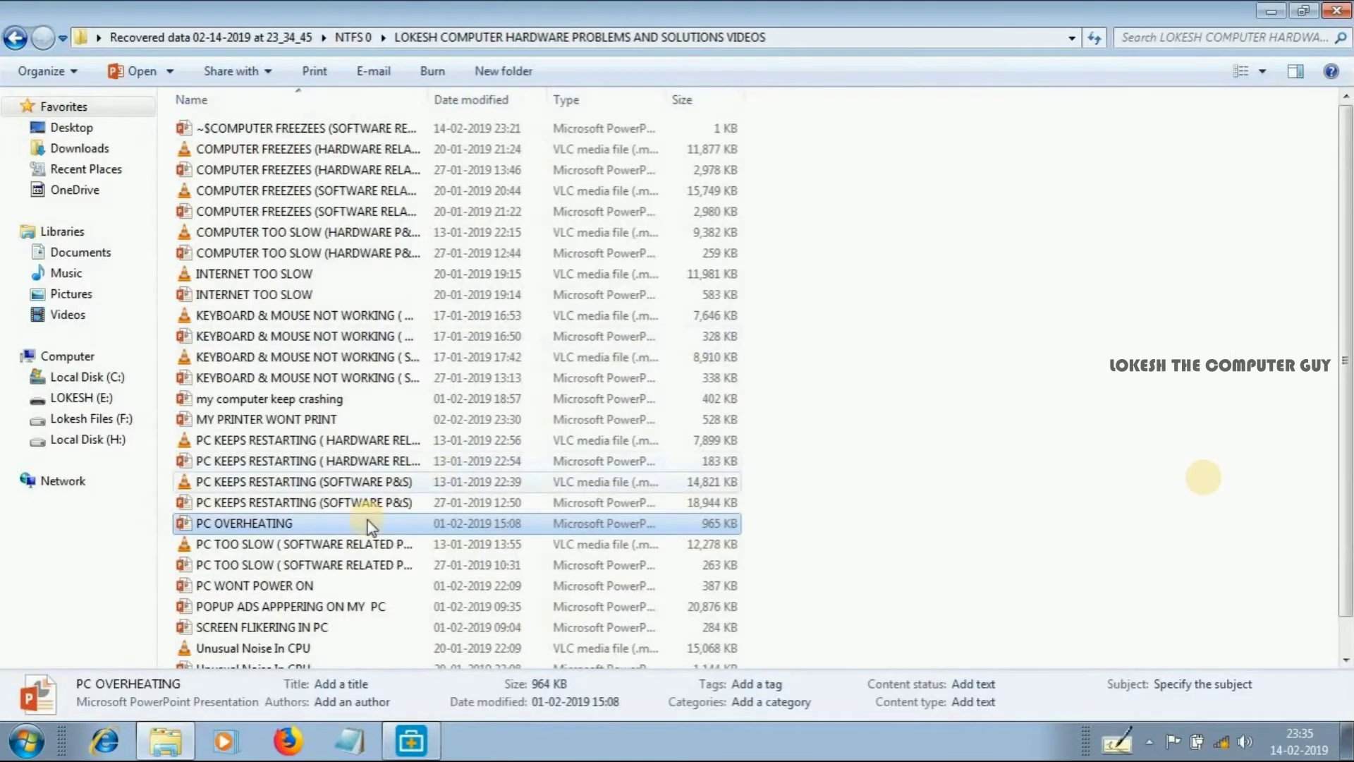
# - Check the slides of the recovered PC WONT POWER ON presentation and close it
pyautogui.scroll(-1, 367, 519)
pyautogui.doubleClick(305, 555)
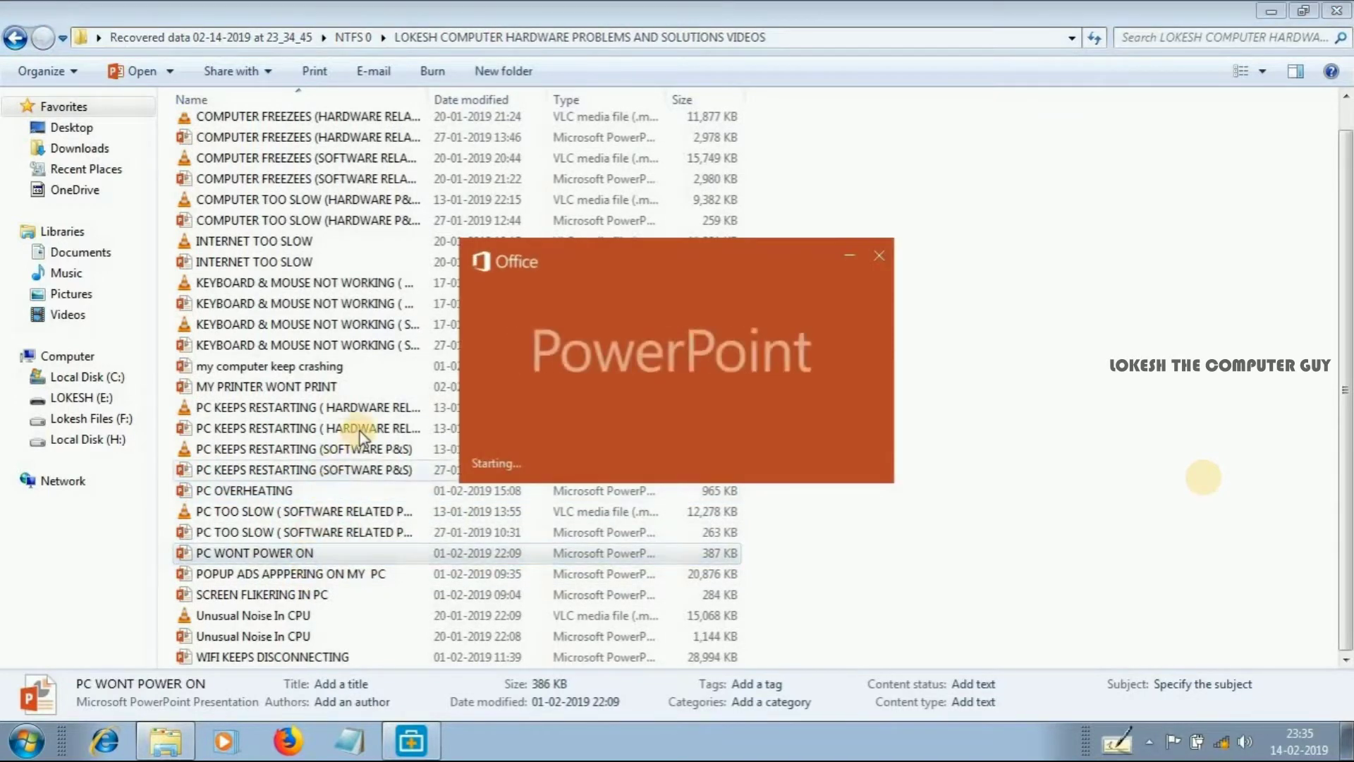
pyautogui.press('Down')
pyautogui.press('Down')
pyautogui.press('Down')
pyautogui.press('Down')
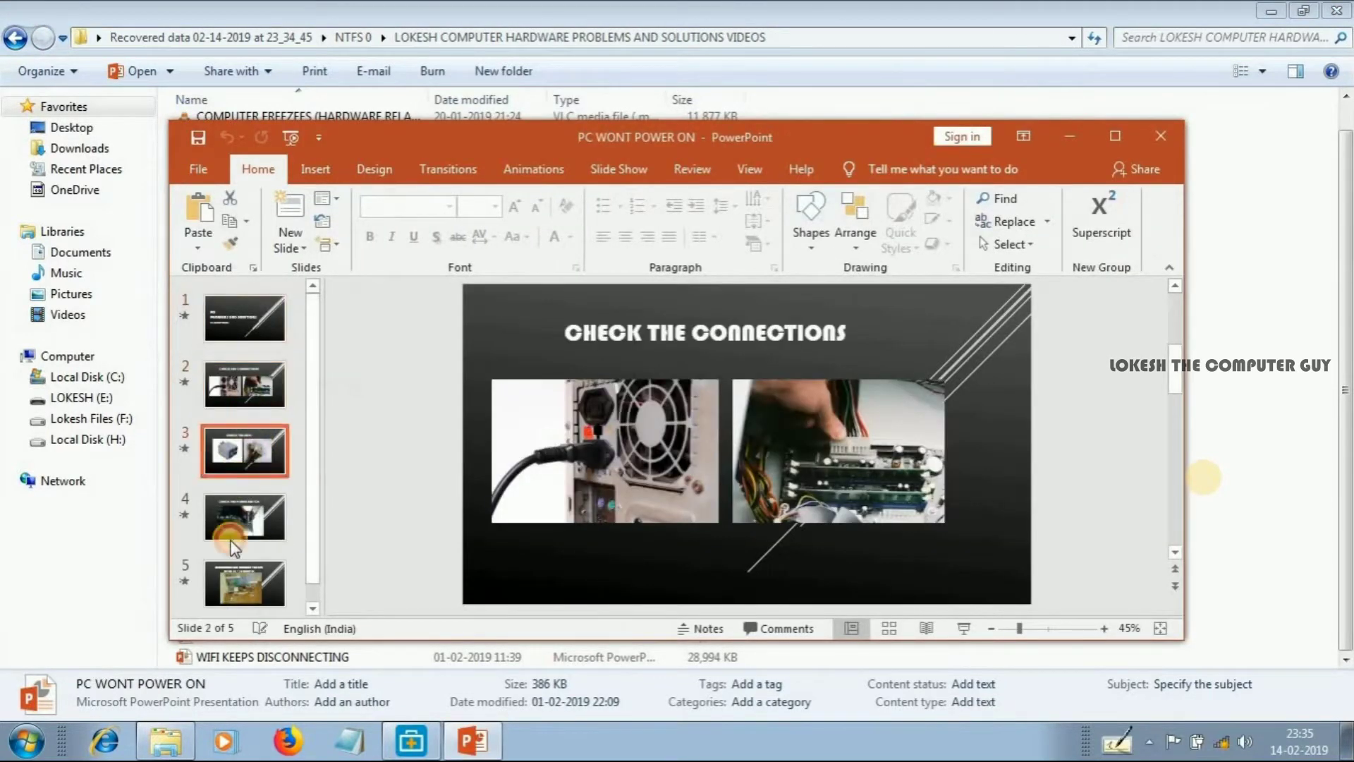
pyautogui.click(1161, 137)
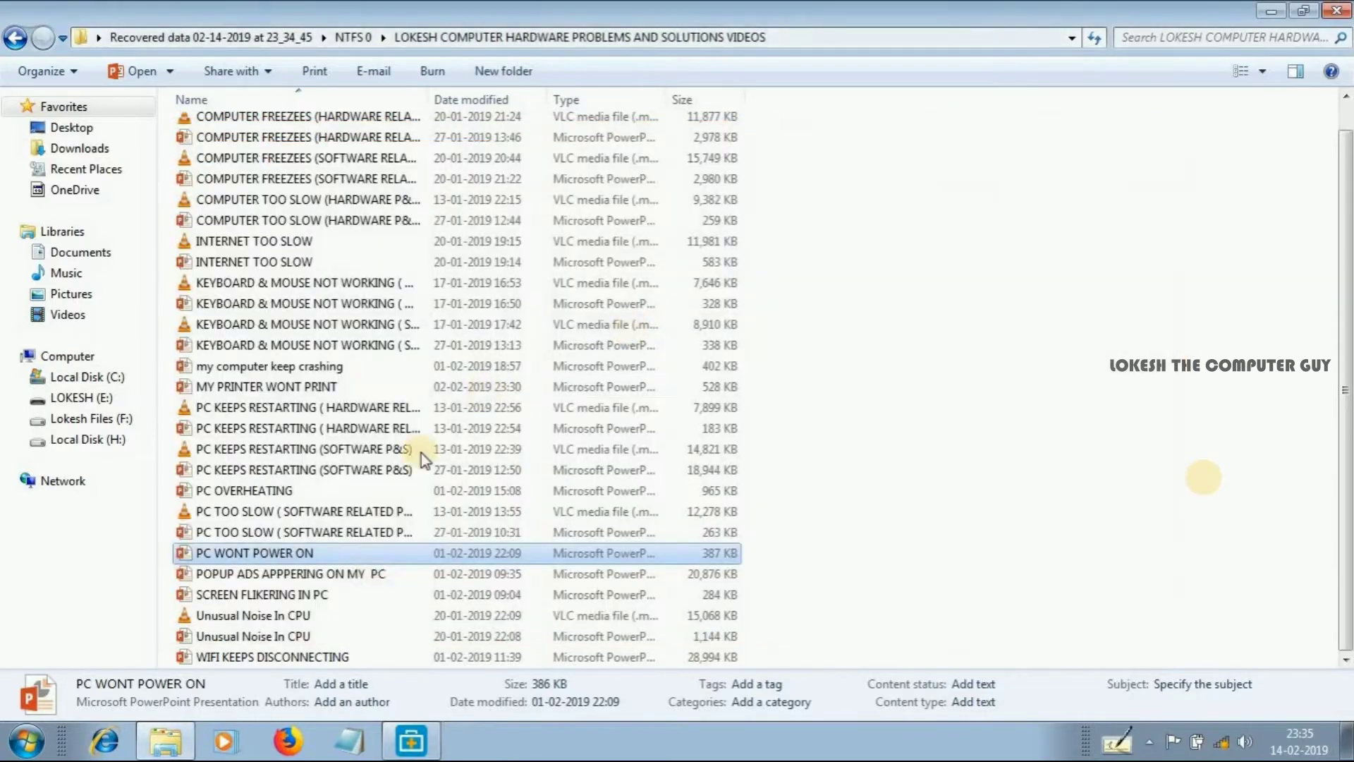
# - Play the recovered PC TOO SLOW ( SOFTWARE RELATED P&S ).mp4 video full screen, skip through it towards the end, and close the player
pyautogui.doubleClick(299, 512)
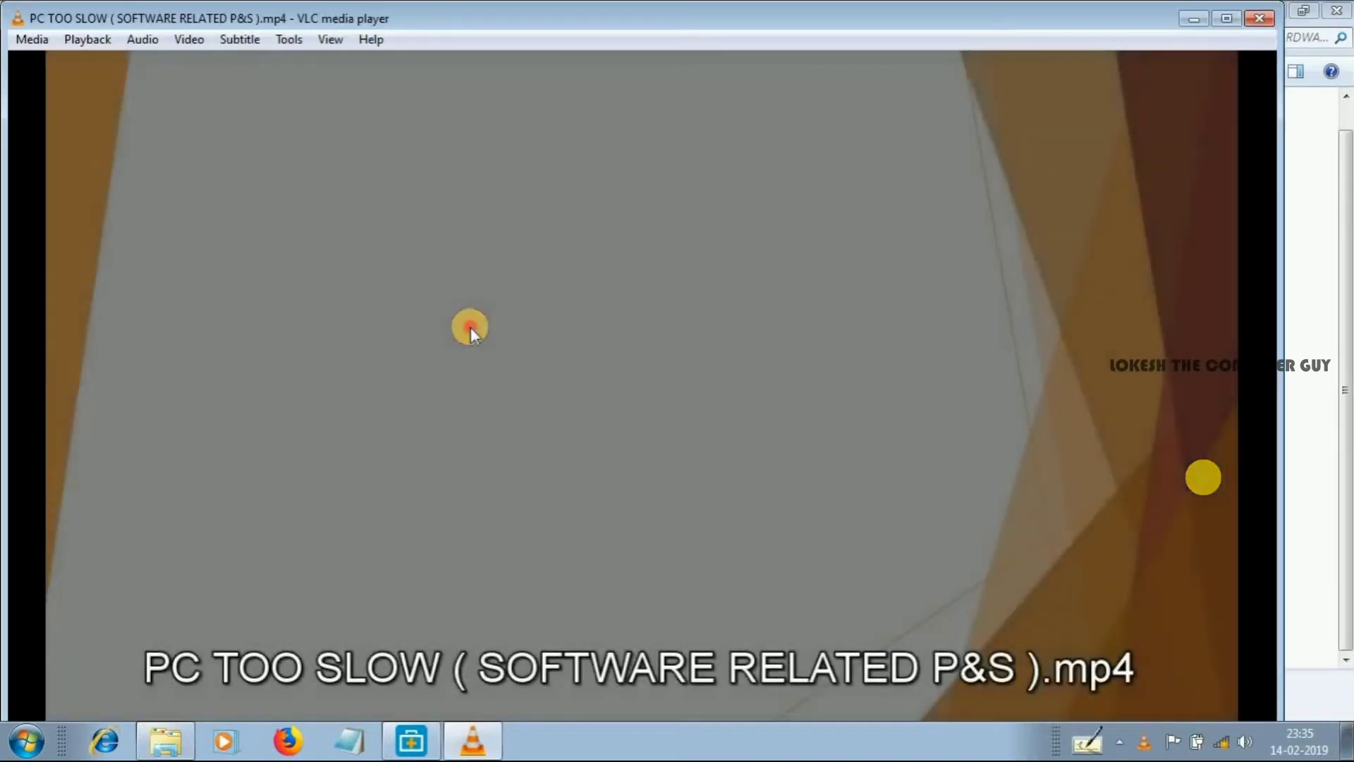
pyautogui.doubleClick(471, 327)
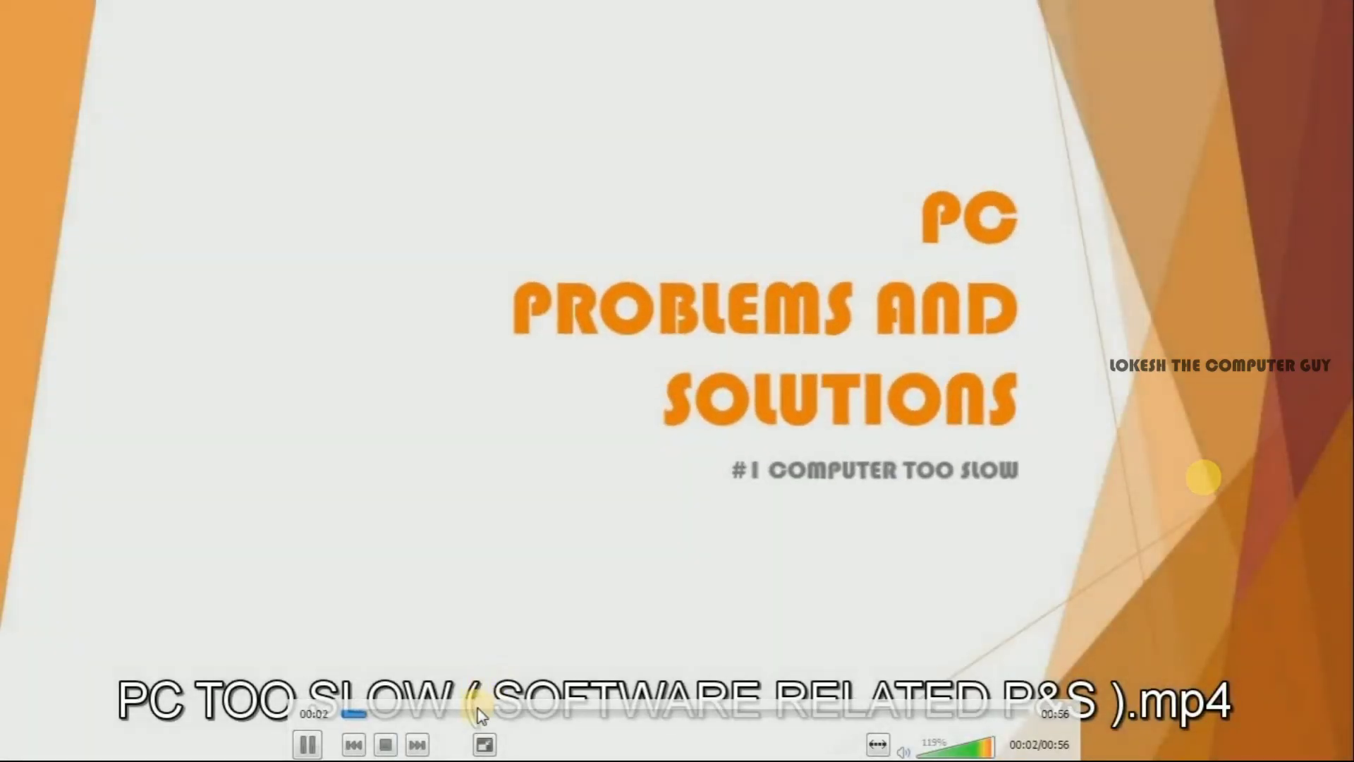
pyautogui.click(513, 713)
pyautogui.click(627, 714)
pyautogui.click(839, 714)
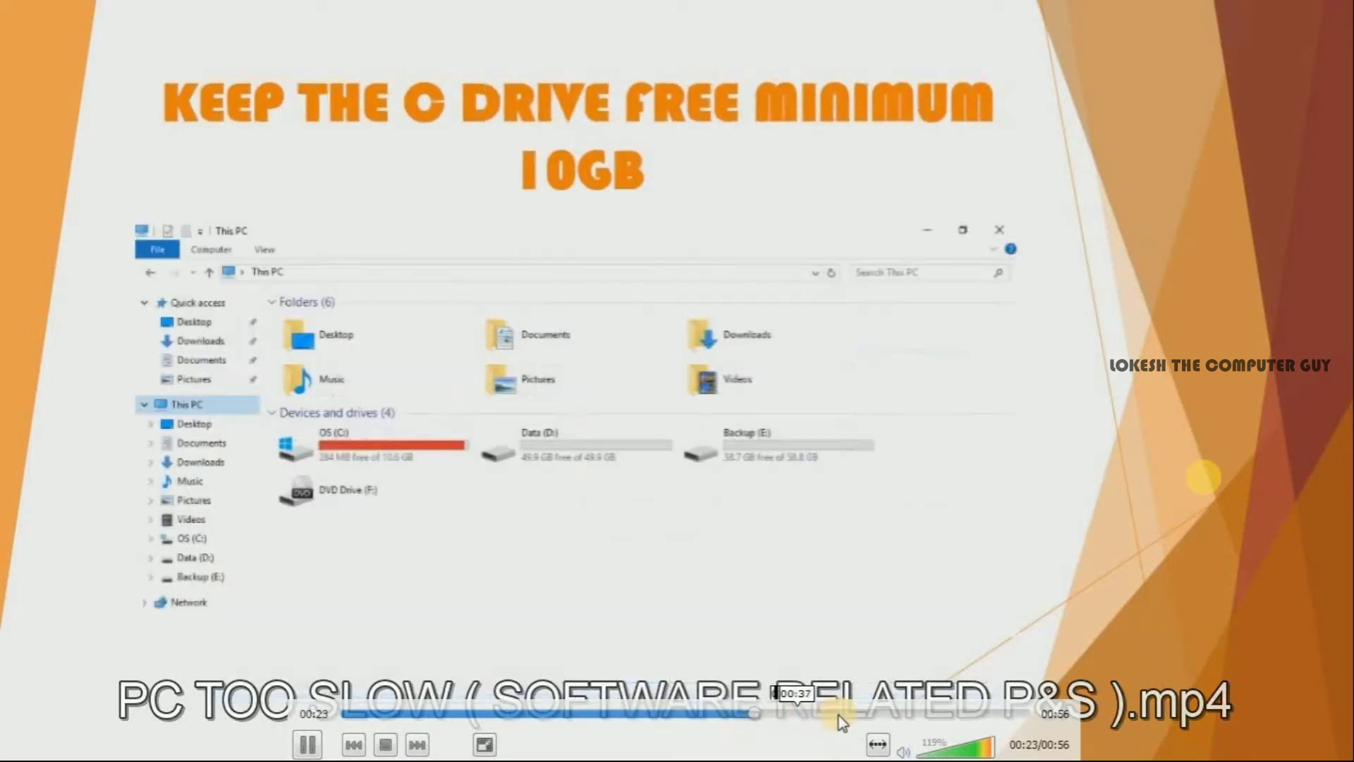
pyautogui.click(929, 714)
pyautogui.doubleClick(920, 599)
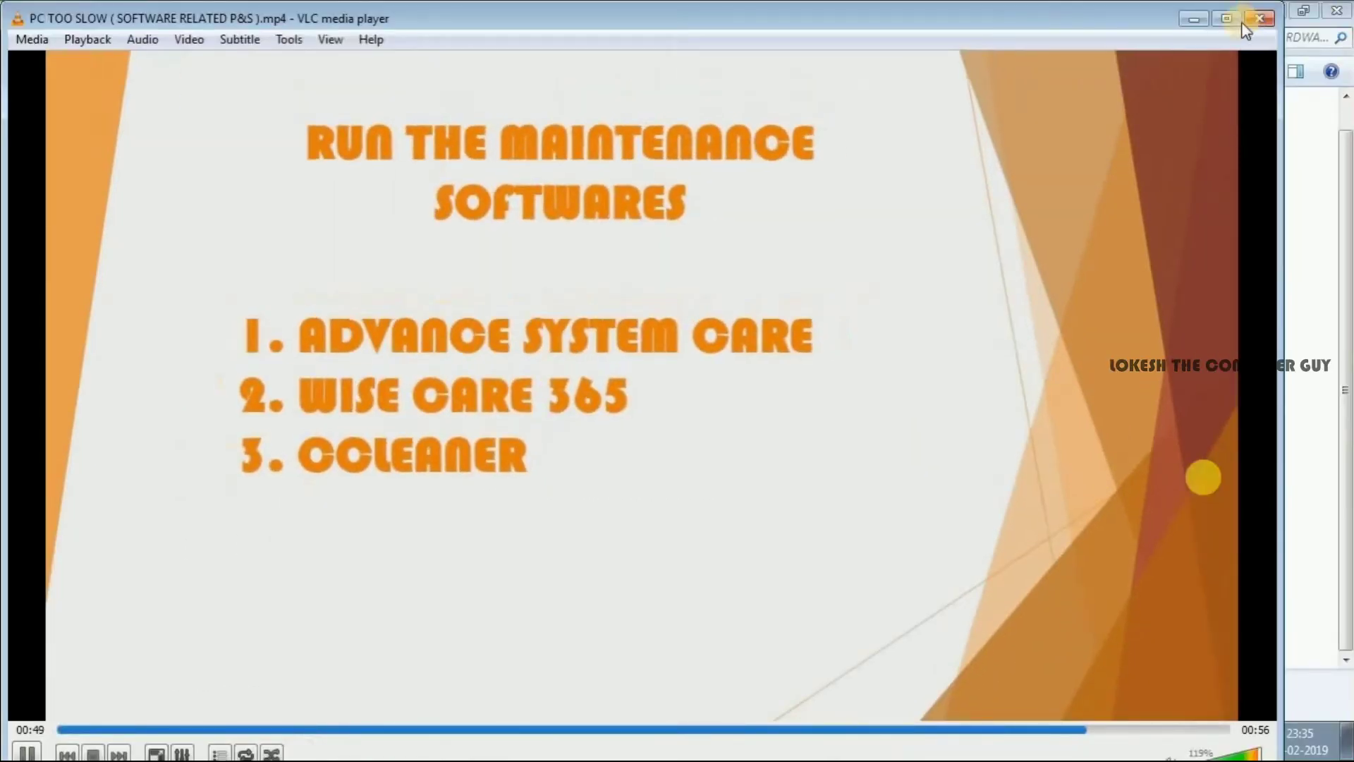
pyautogui.click(1260, 20)
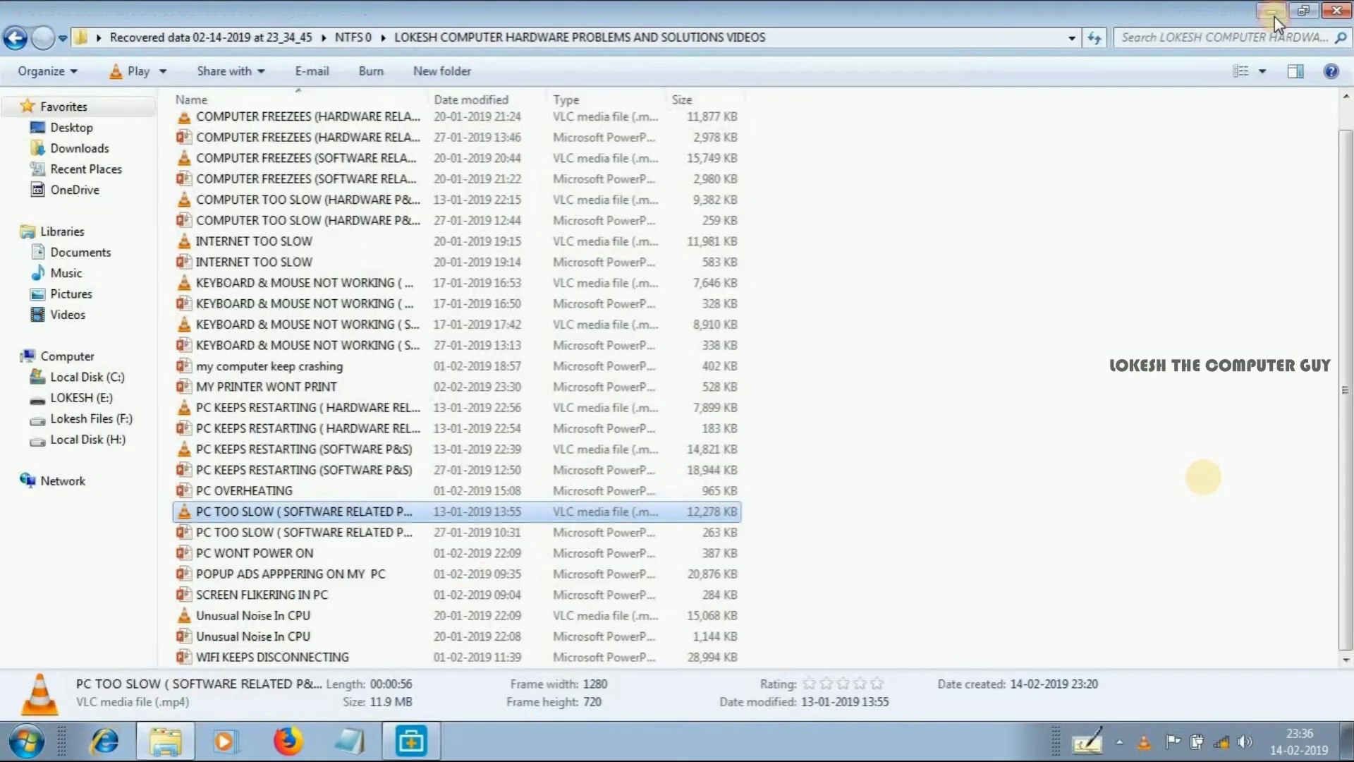
# - Close the recovered folder's window and refresh the desktop
pyautogui.click(1338, 14)
pyautogui.rightClick(410, 155)
pyautogui.click(423, 206)
pyautogui.rightClick(374, 159)
pyautogui.click(438, 218)
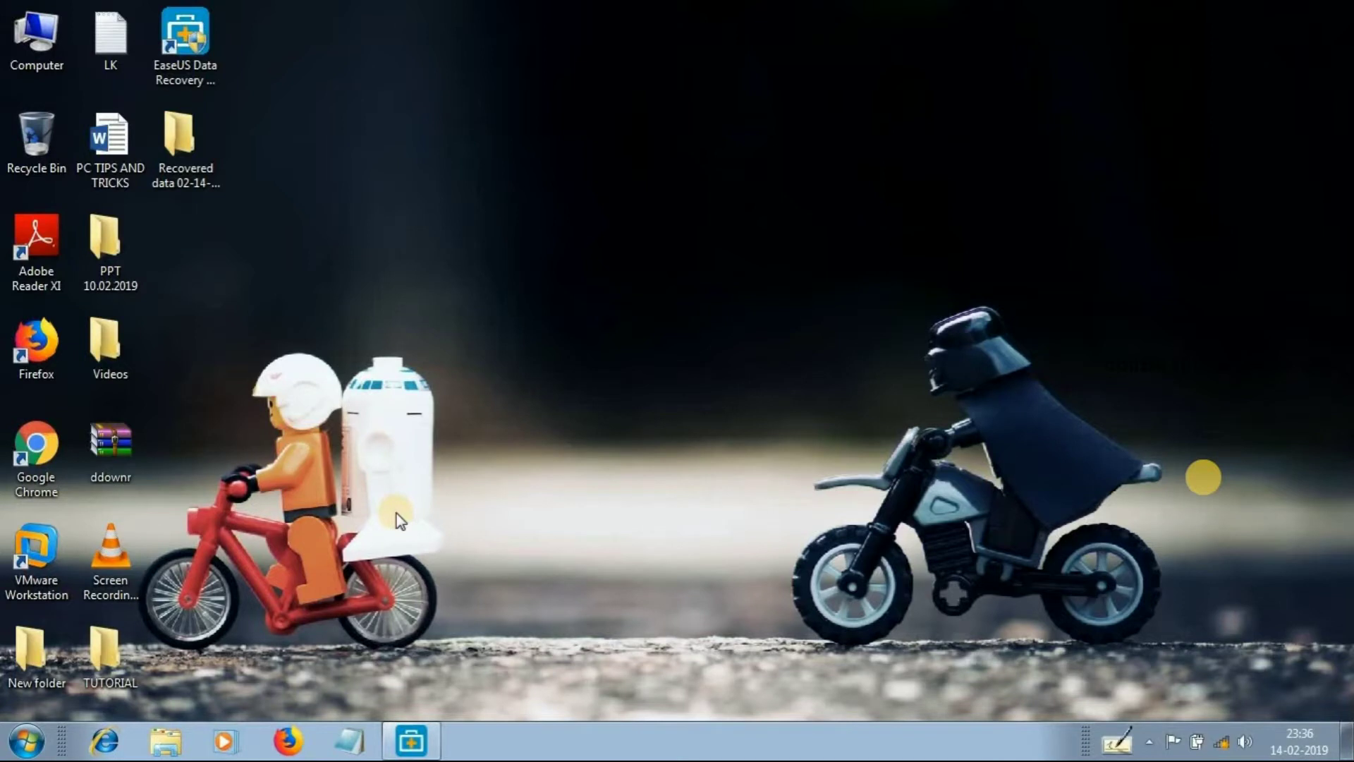